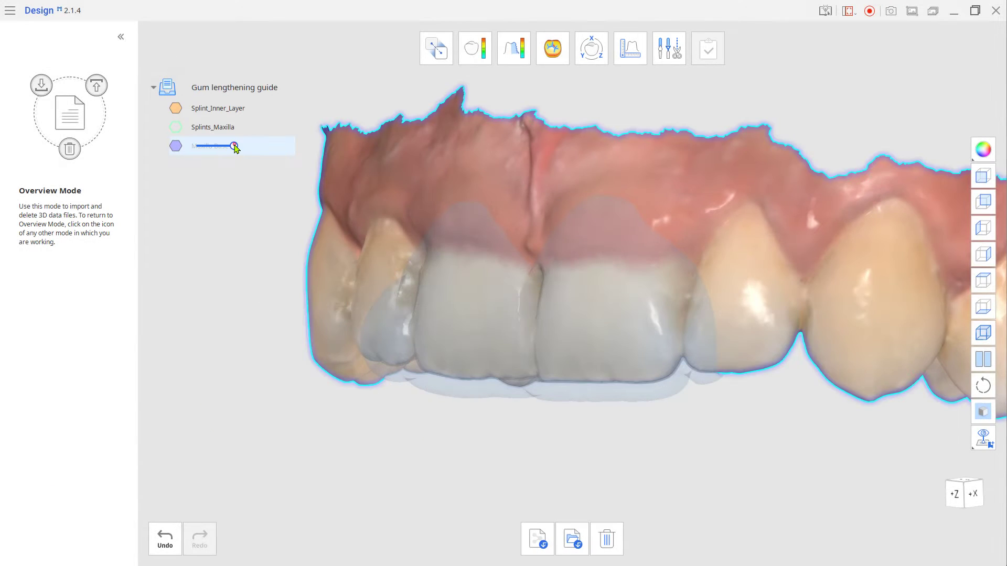
- Adjust opacity so Splint_Inner_Layer is see-through and Maxilla Base is opaque
left_click_drag(236, 147, 203, 147)
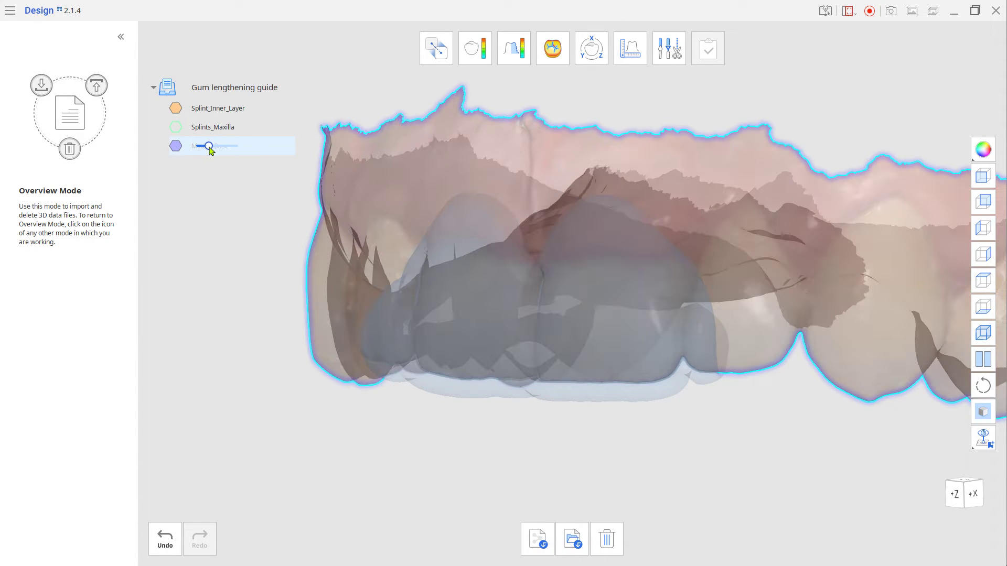
left_click_drag(202, 109, 244, 109)
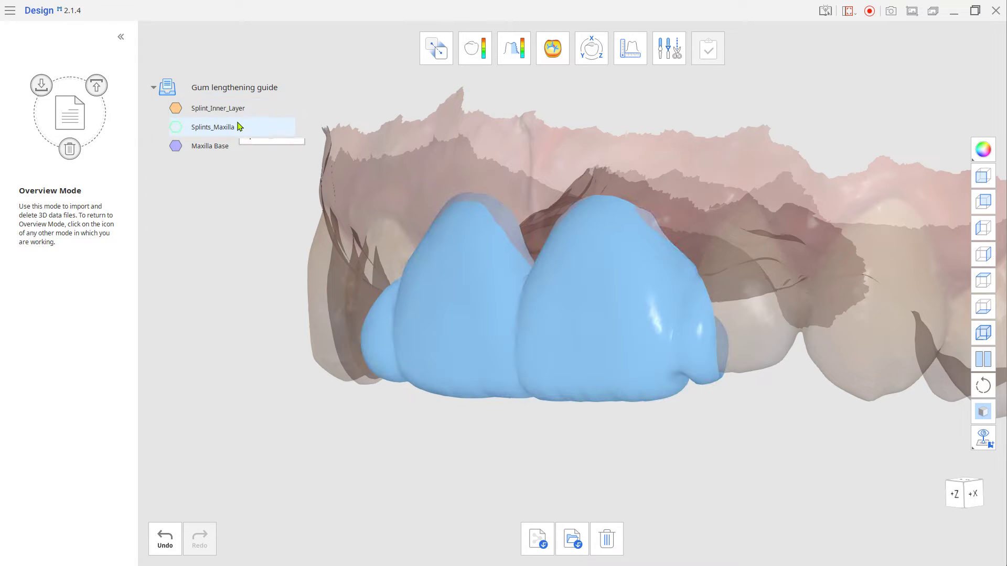
left_click_drag(236, 108, 199, 108)
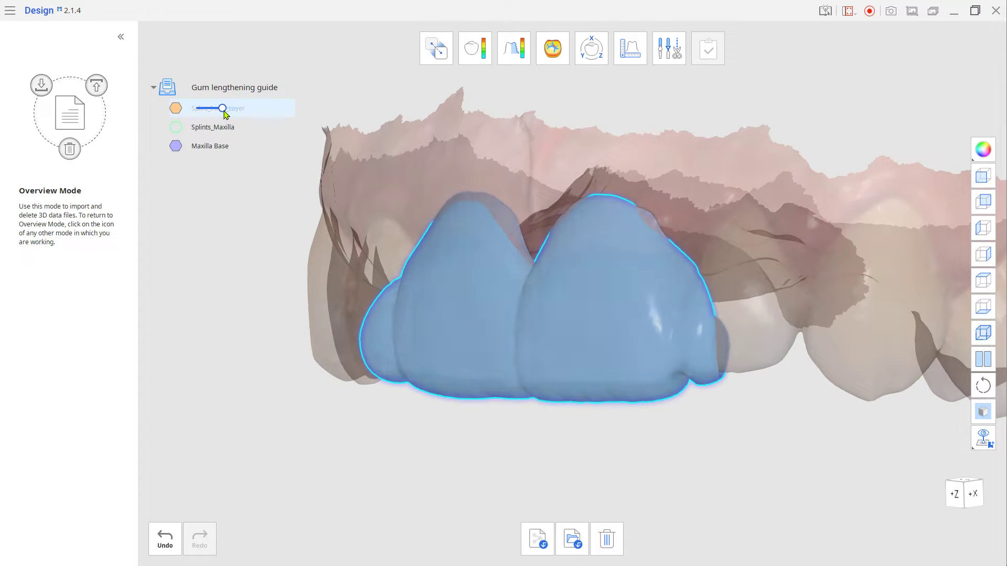
left_click_drag(203, 146, 230, 146)
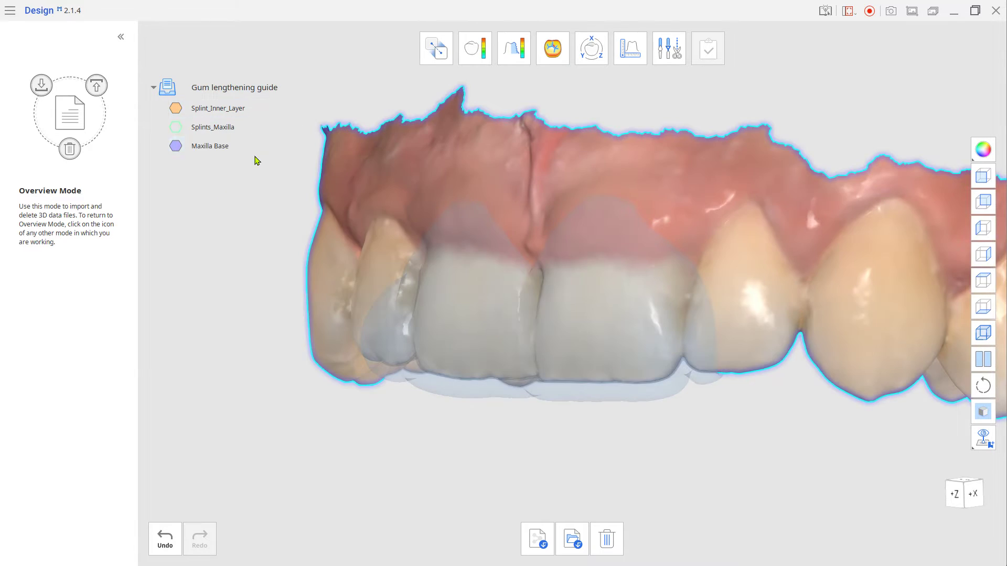
middle_click_drag(551, 276, 688, 403)
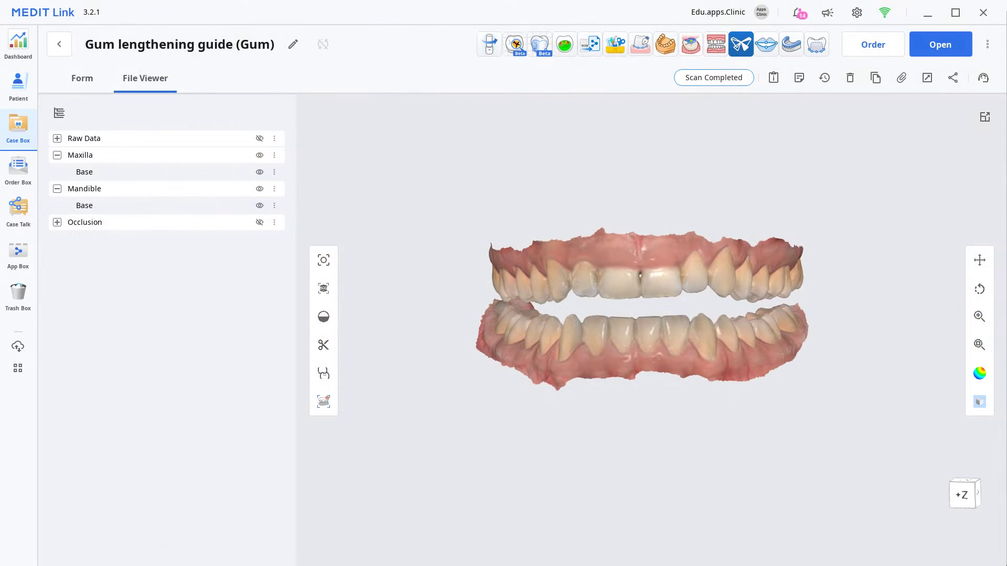
- Attach the Diagnostic_Maxilla Base.obj file to the case as 3D data
left_click(902, 78)
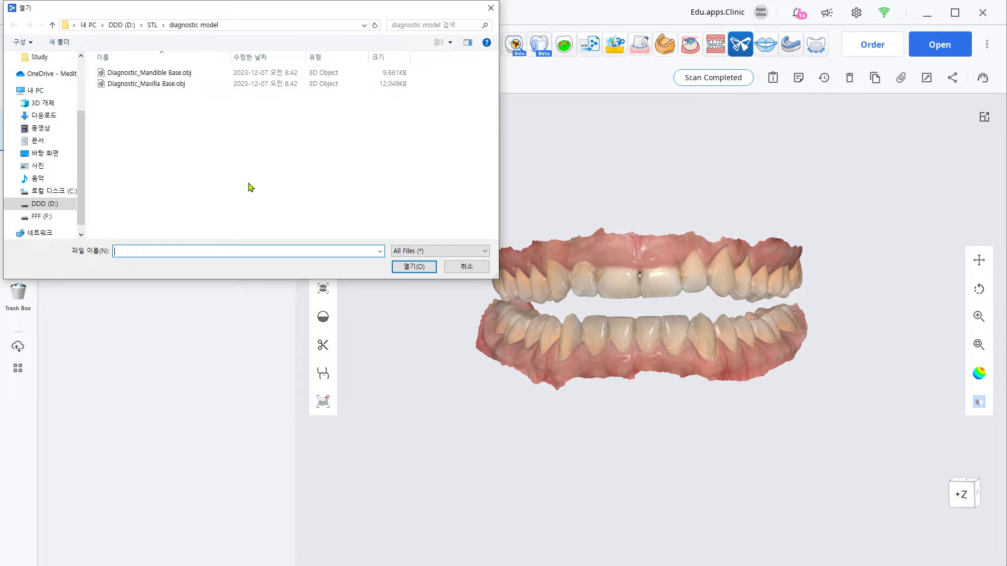
double_click(146, 83)
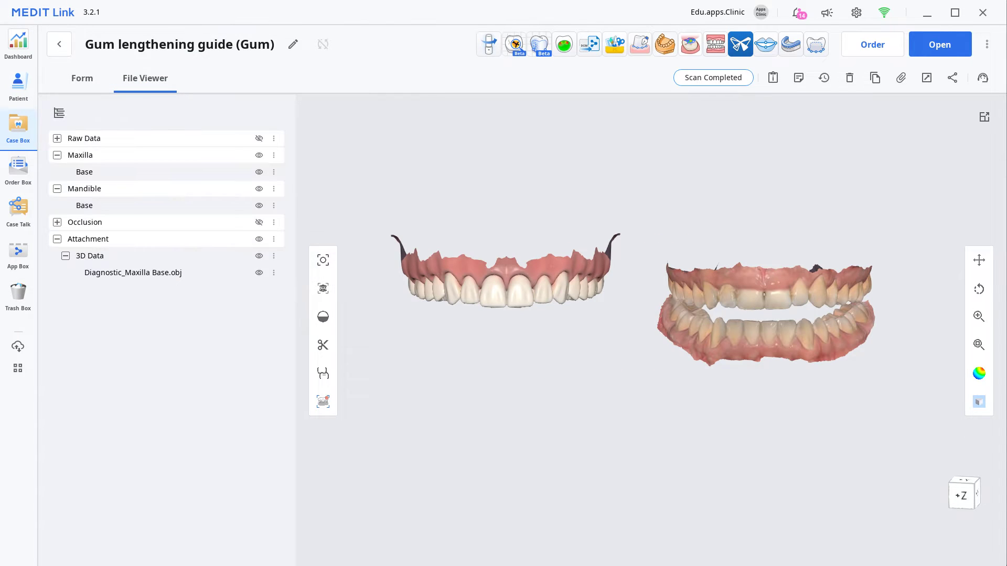
left_click(616, 47)
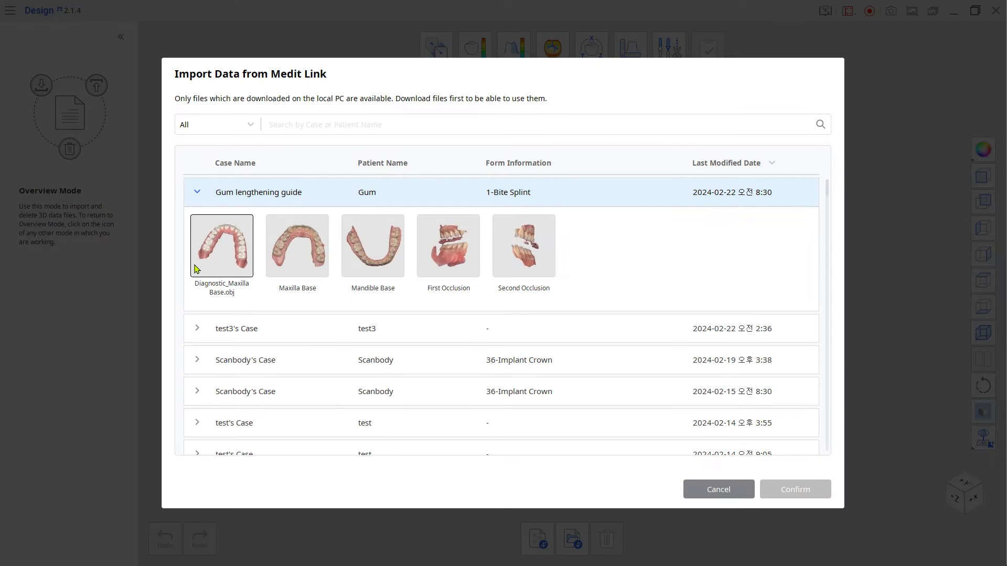
- Import Diagnostic_Maxilla Base.obj and Maxilla Base via the Import Data dialog
left_click(195, 269)
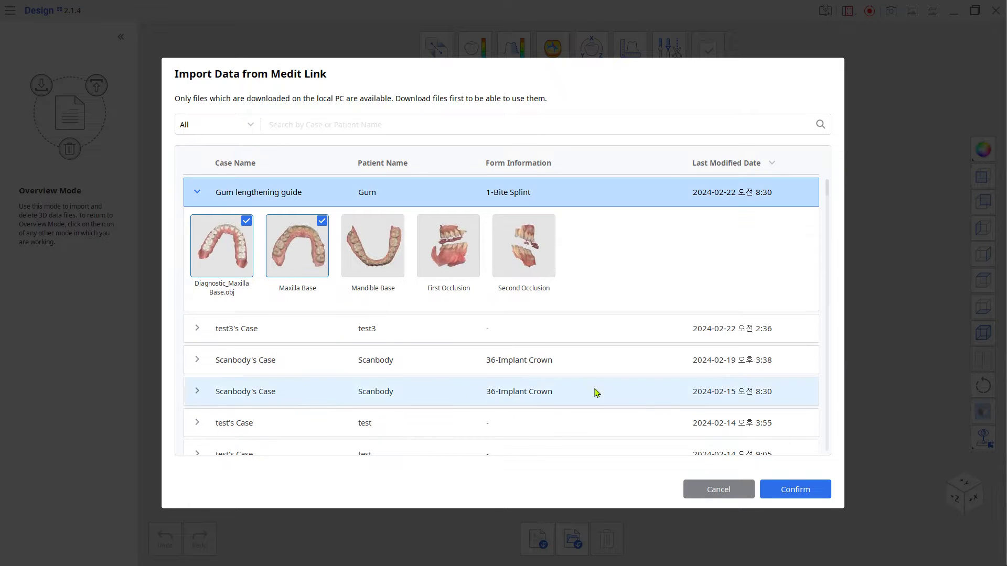
left_click(794, 489)
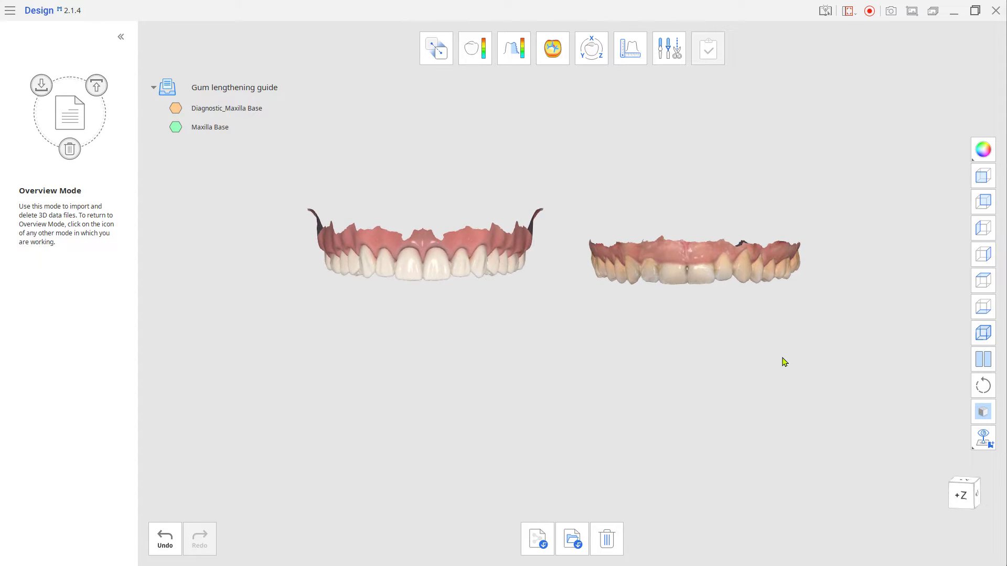
left_click(667, 50)
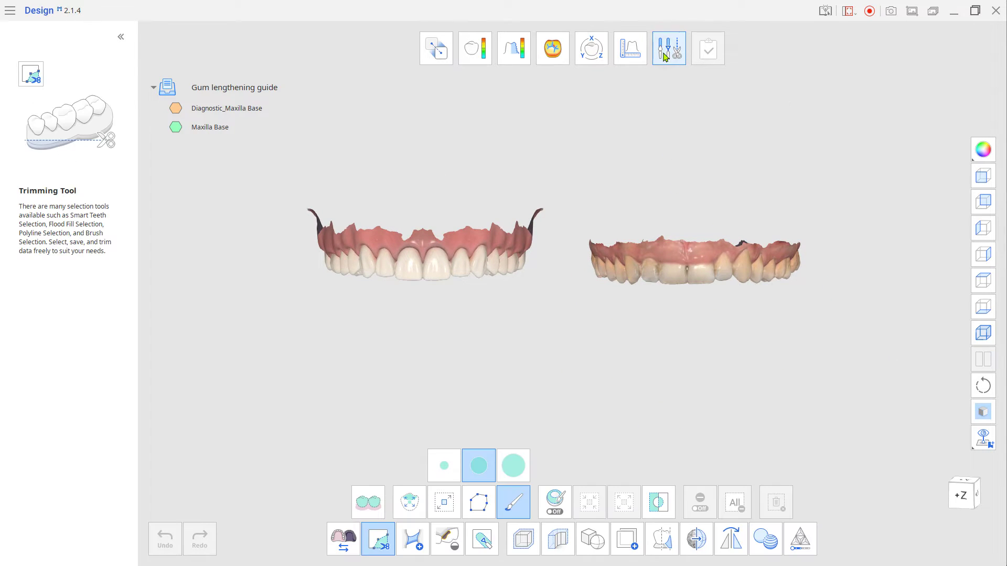
- Duplicate the whole Maxilla Base using a polyline selection
left_click(628, 541)
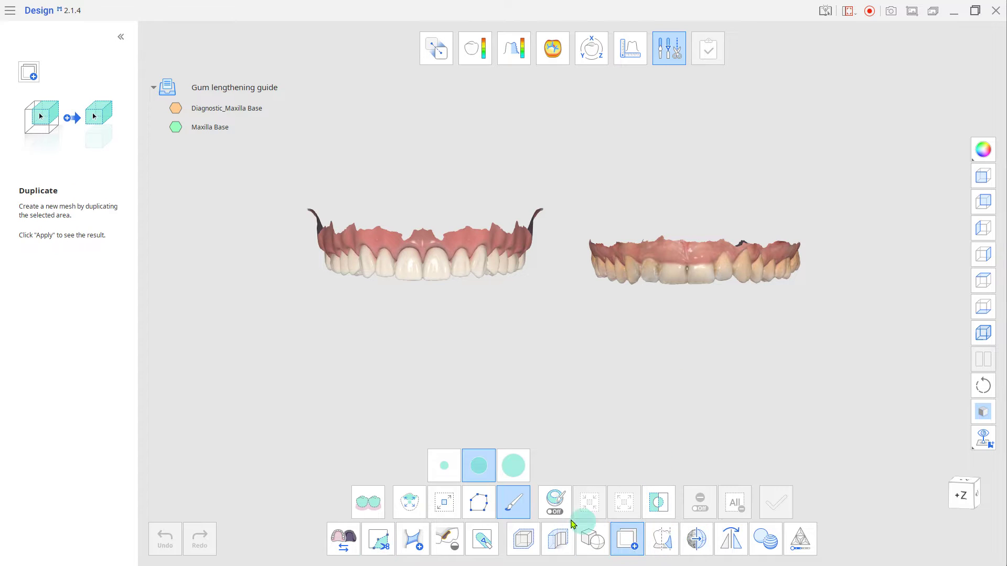
left_click(479, 507)
left_click_drag(575, 287, 828, 203)
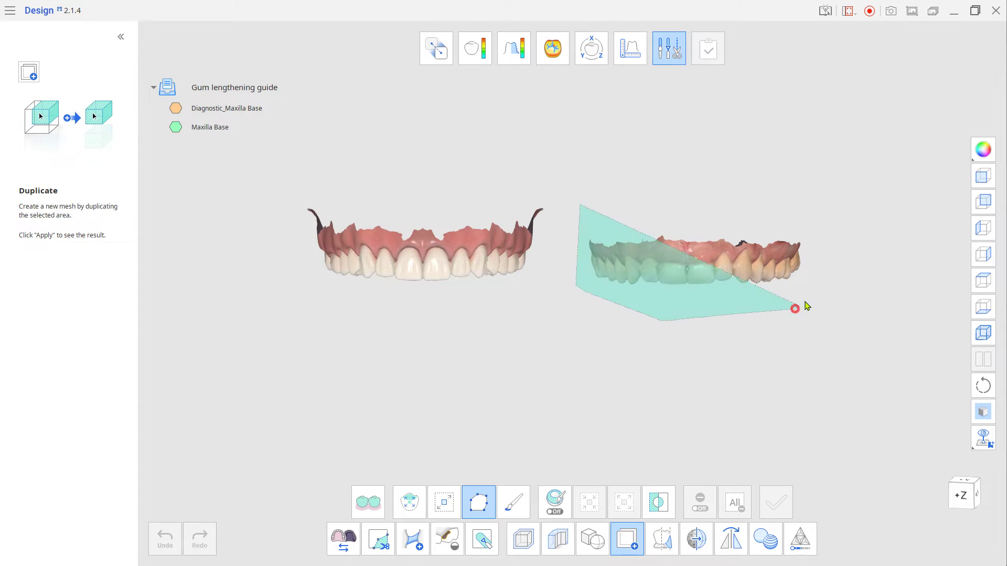
left_click(778, 497)
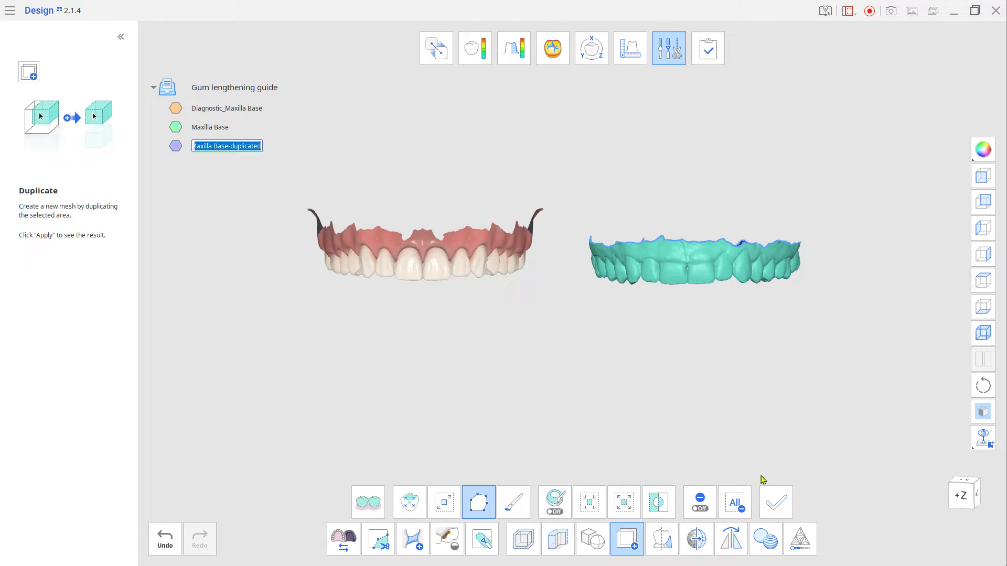
left_click(733, 502)
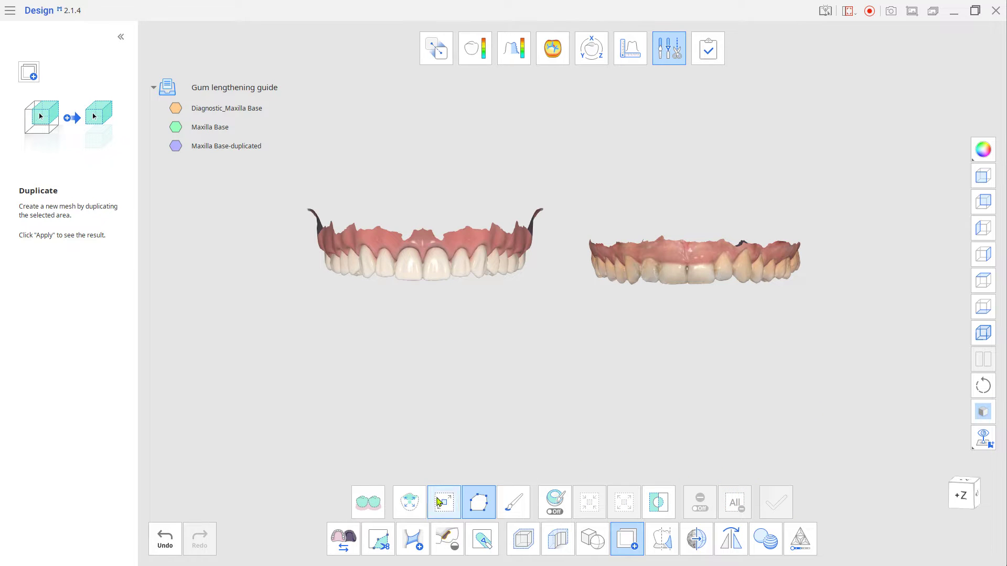
- Duplicate the two diagnostic central incisors as a separate mesh
left_click(409, 504)
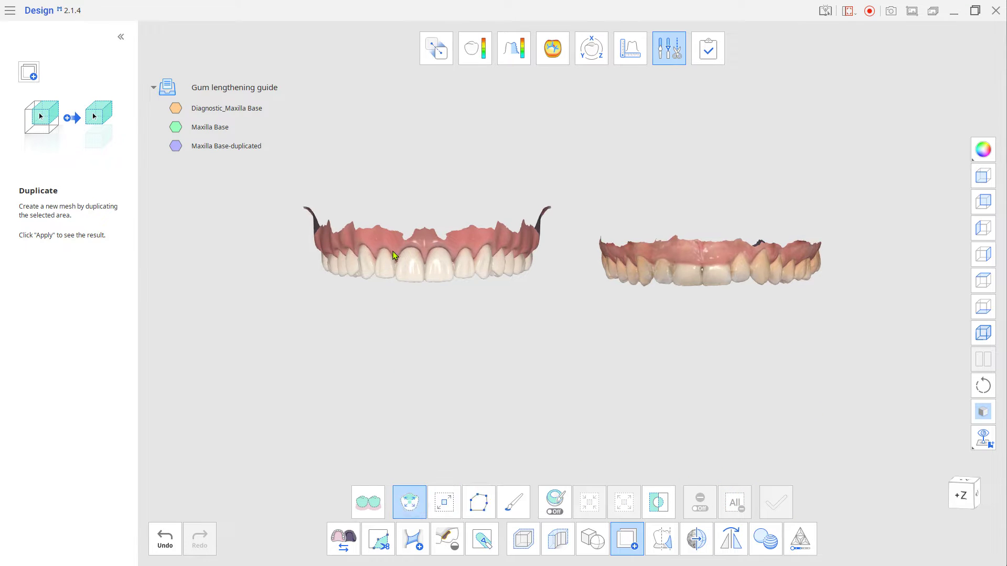
scroll(421, 278, "up", 3)
scroll(422, 279, "up", 3)
left_click(424, 295)
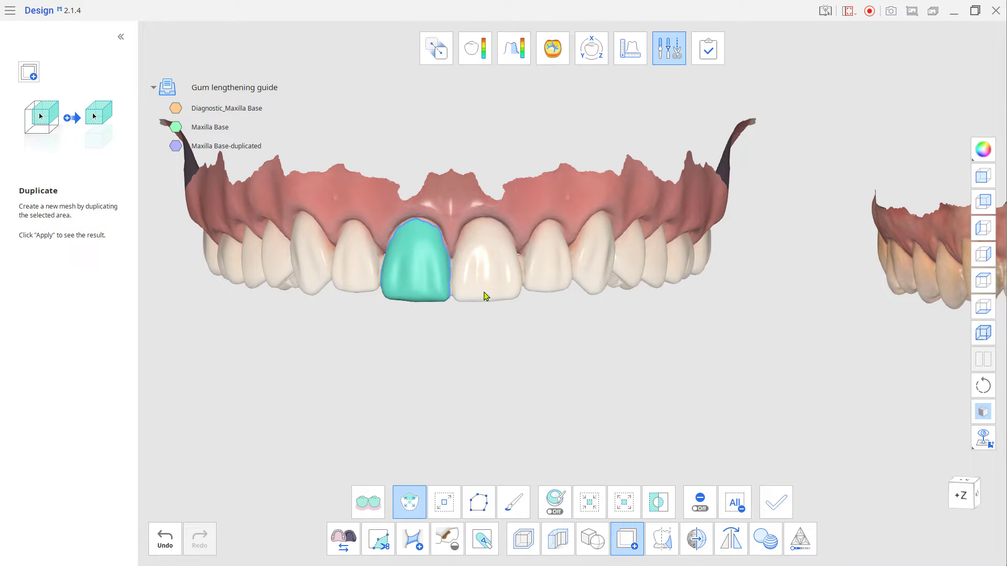
left_click(482, 291)
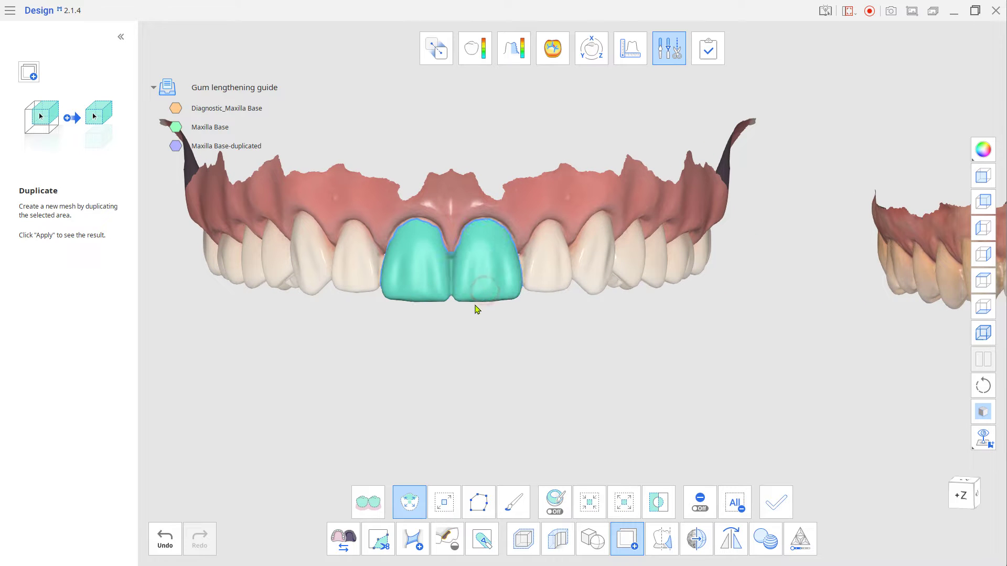
left_click(511, 503)
scroll(457, 248, "up", 5)
right_click_drag(456, 248, 545, 366)
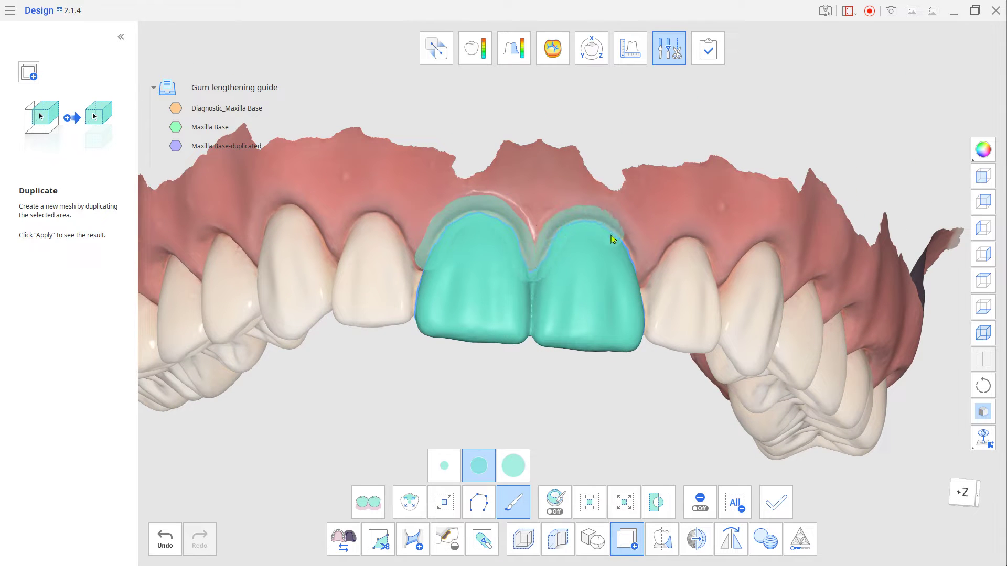
right_click_drag(612, 238, 563, 242)
scroll(580, 258, "down", 4)
mouse_move(621, 361)
right_mouse_down()
mouse_move(668, 412)
mouse_move(758, 240)
mouse_move(747, 235)
right_mouse_up()
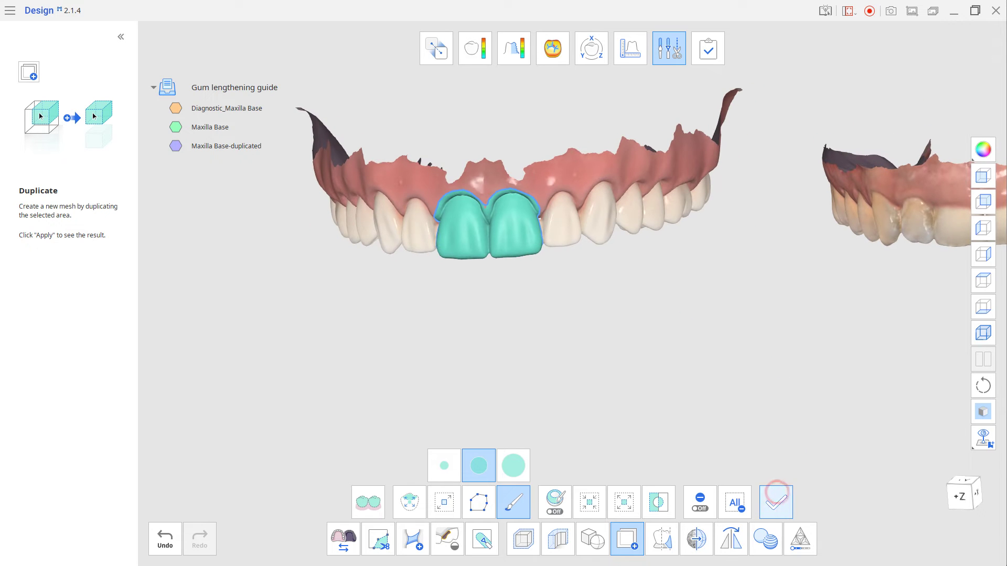
left_click(776, 497)
left_click(629, 541)
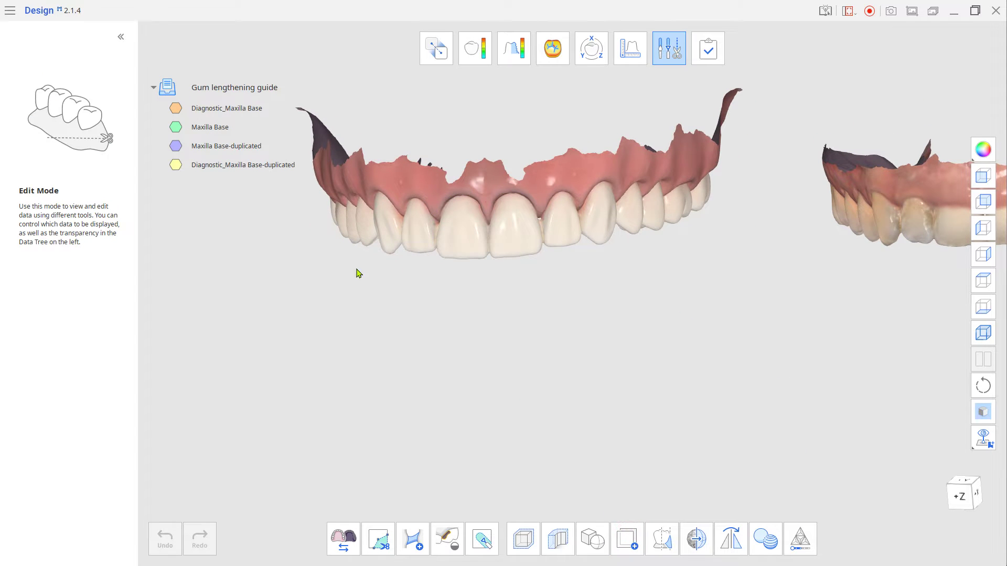
- Show only the two duplicated meshes, with texture turned off
left_click(166, 88)
left_click(175, 146)
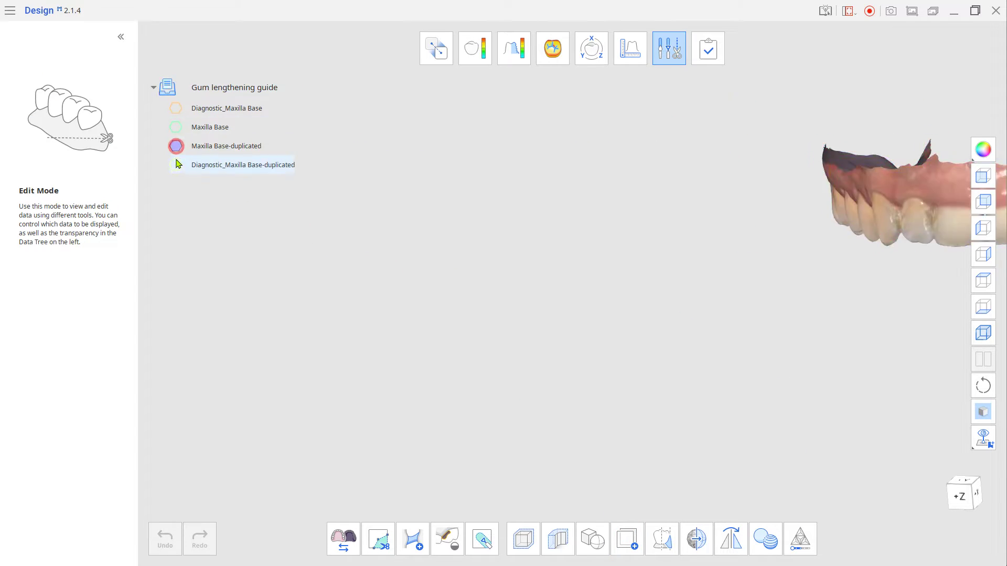
left_click(175, 165)
scroll(617, 328, "down", 4)
right_click_drag(617, 328, 770, 369)
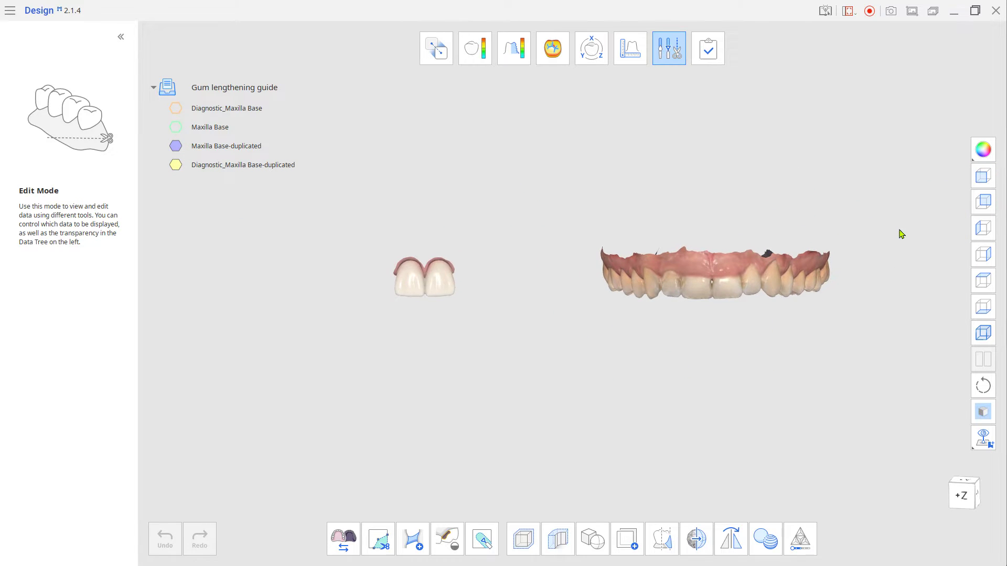
left_click(981, 149)
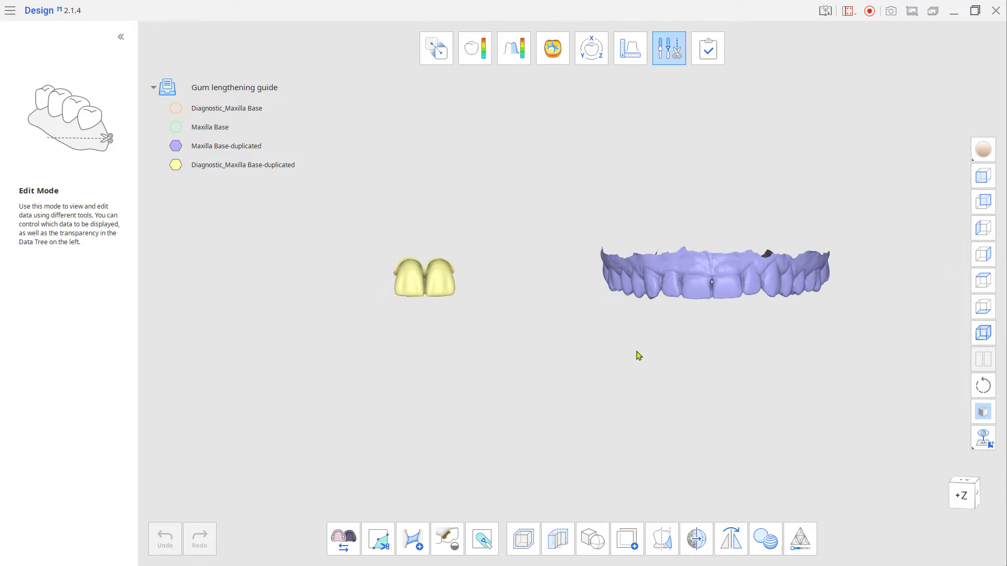
- Move the duplicated diagnostic incisors onto the maxilla copy's front teeth with the 3D Manipulator
left_click(592, 49)
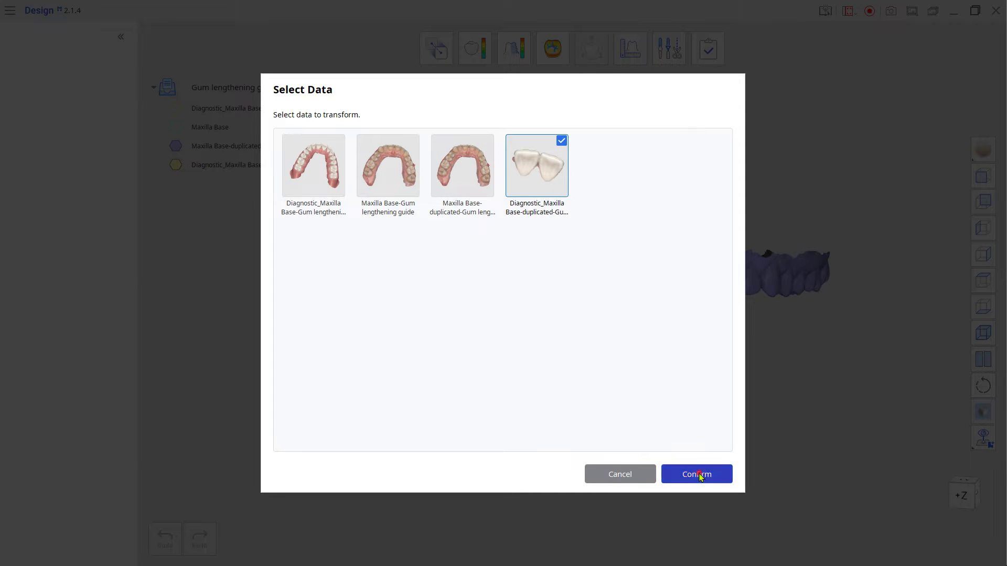
left_click(696, 475)
mouse_move(683, 434)
right_mouse_down()
mouse_move(432, 266)
mouse_move(707, 327)
right_mouse_up()
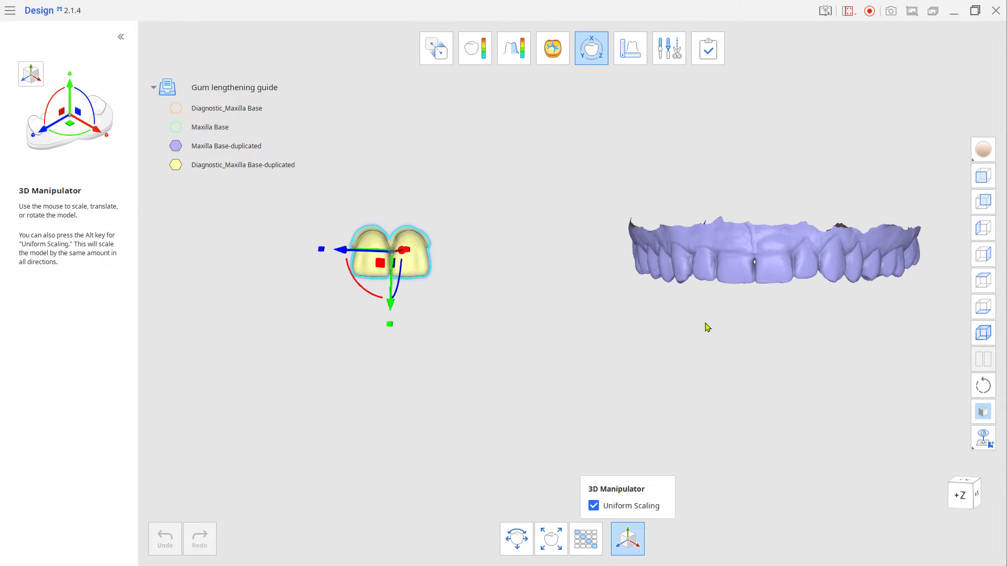
mouse_move(378, 266)
left_mouse_down()
mouse_move(661, 251)
mouse_move(747, 268)
left_mouse_up()
mouse_move(748, 267)
right_mouse_down()
mouse_move(610, 230)
mouse_move(574, 243)
right_mouse_up()
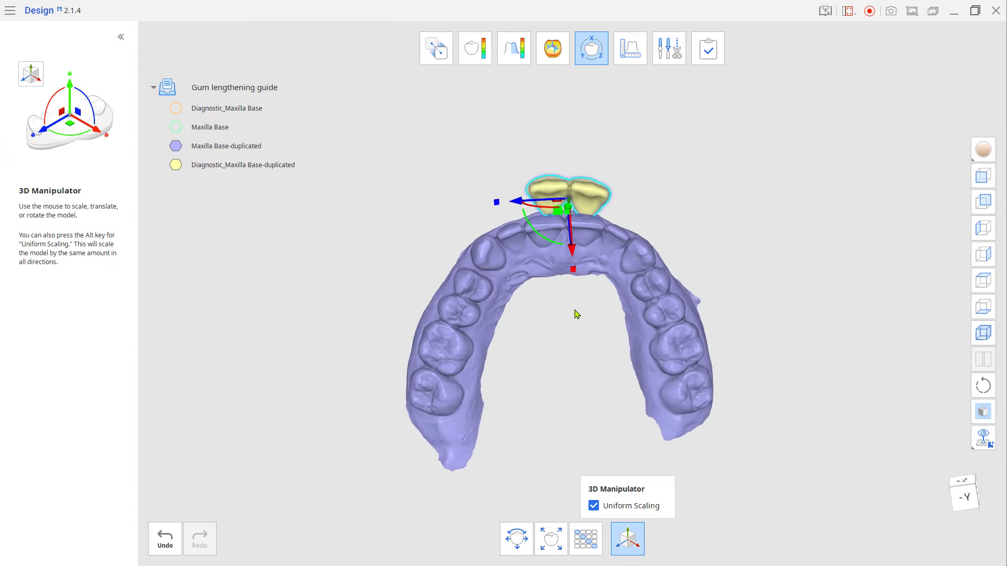
scroll(613, 236, "up", 5)
key("alt")
left_click_drag(599, 195, 594, 287)
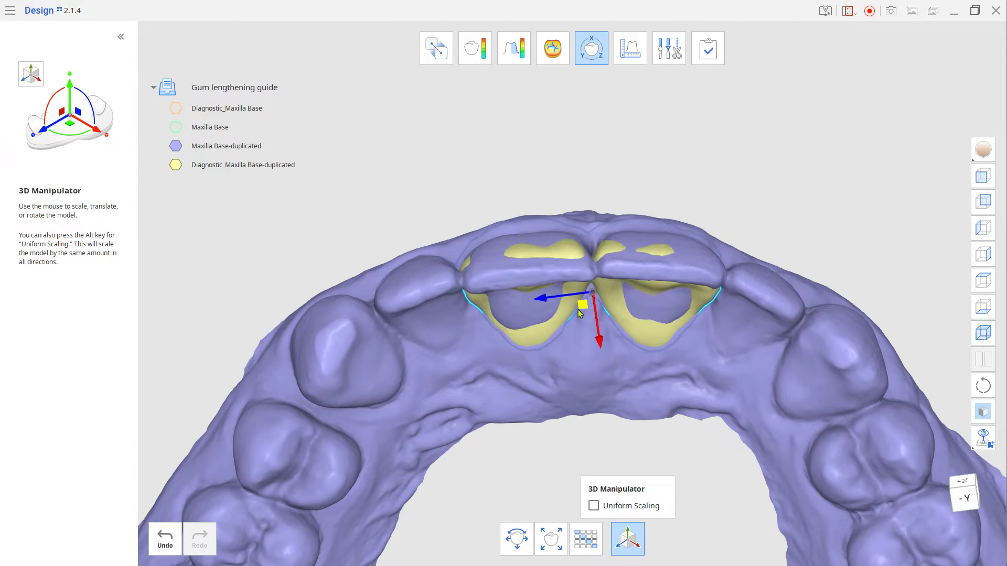
right_click_drag(594, 300, 567, 254)
left_click_drag(568, 253, 591, 406)
mouse_move(590, 405)
right_mouse_down()
mouse_move(599, 330)
mouse_move(629, 331)
right_mouse_up()
- Make the blue maxilla translucent and fine-tune the incisors' position from several sides
left_click_drag(219, 166, 205, 166)
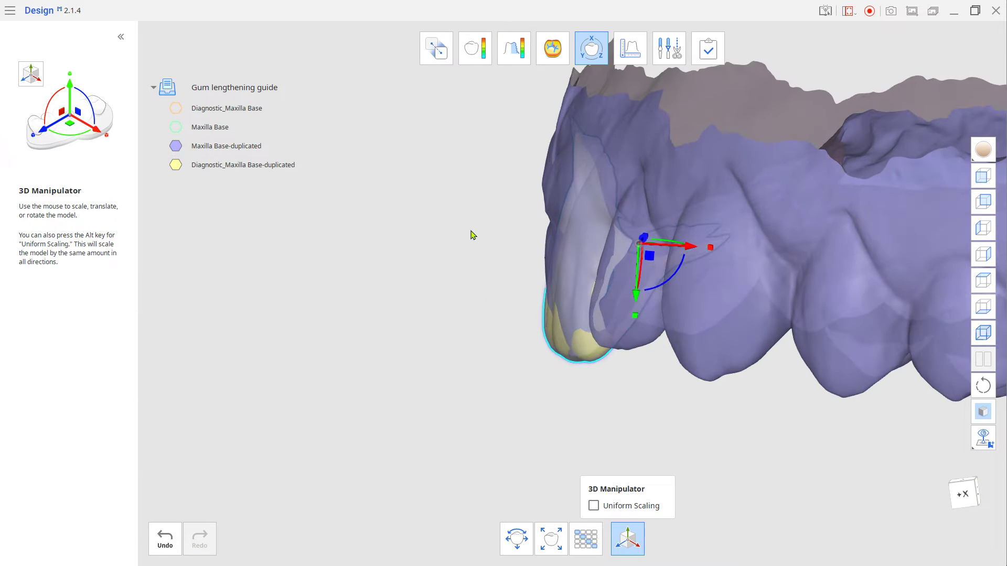
right_click_drag(504, 235, 471, 275)
scroll(503, 278, "up", 3)
scroll(447, 292, "up", 1)
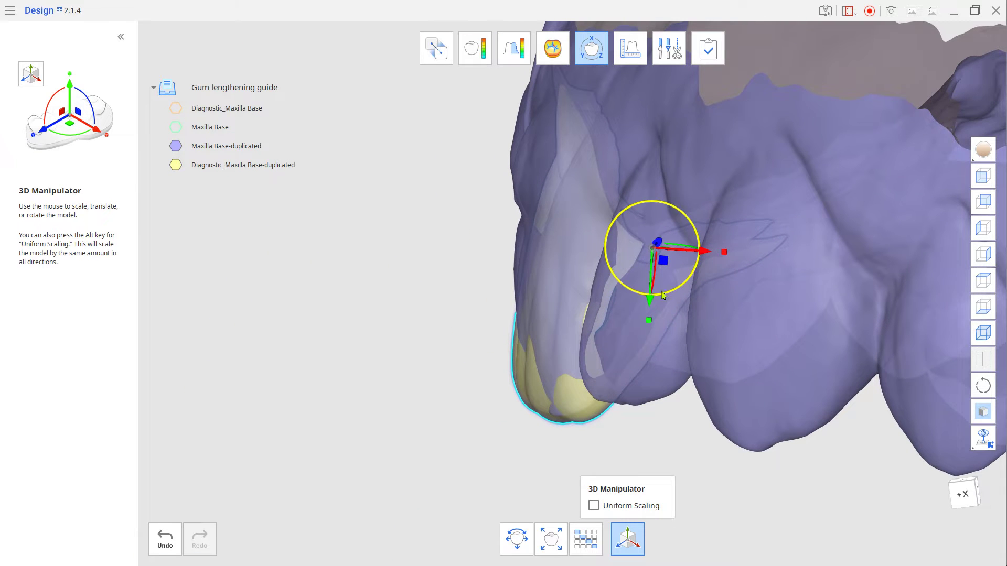
mouse_move(664, 295)
left_mouse_down()
mouse_move(687, 289)
mouse_move(656, 261)
mouse_move(677, 284)
left_mouse_up()
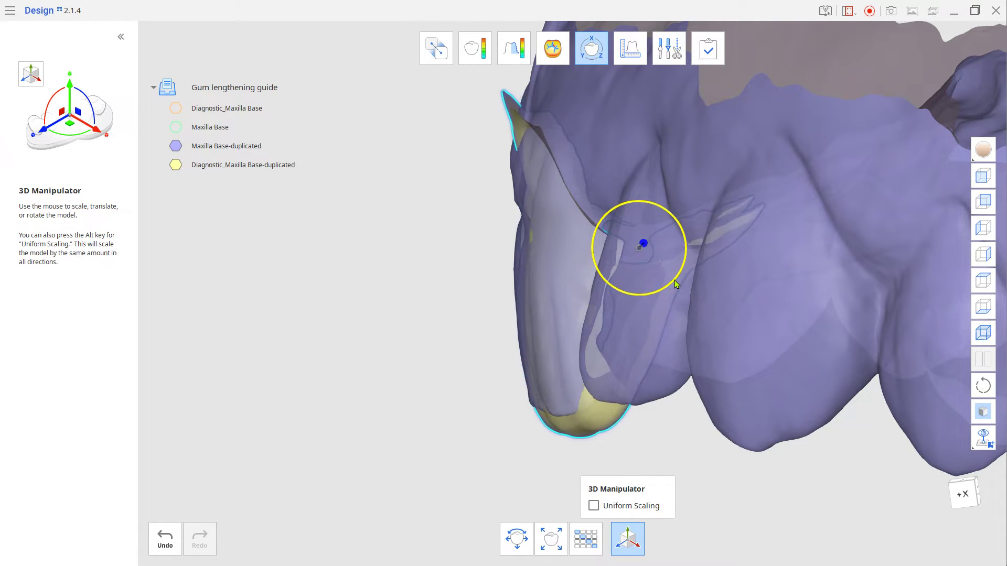
mouse_move(668, 268)
right_mouse_down()
mouse_move(815, 317)
mouse_move(443, 292)
right_mouse_up()
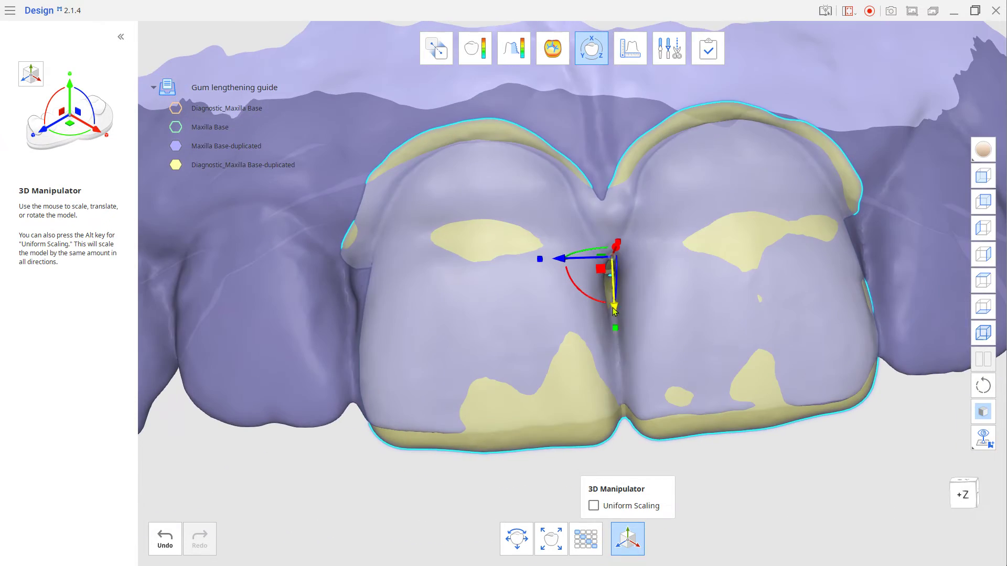
left_click_drag(612, 271, 614, 305)
mouse_move(615, 305)
right_mouse_down()
mouse_move(849, 287)
mouse_move(606, 303)
mouse_move(179, 303)
mouse_move(649, 352)
right_mouse_up()
- Outline the gum above the central incisors with Polyline on the textured maxilla scan
left_click(590, 56)
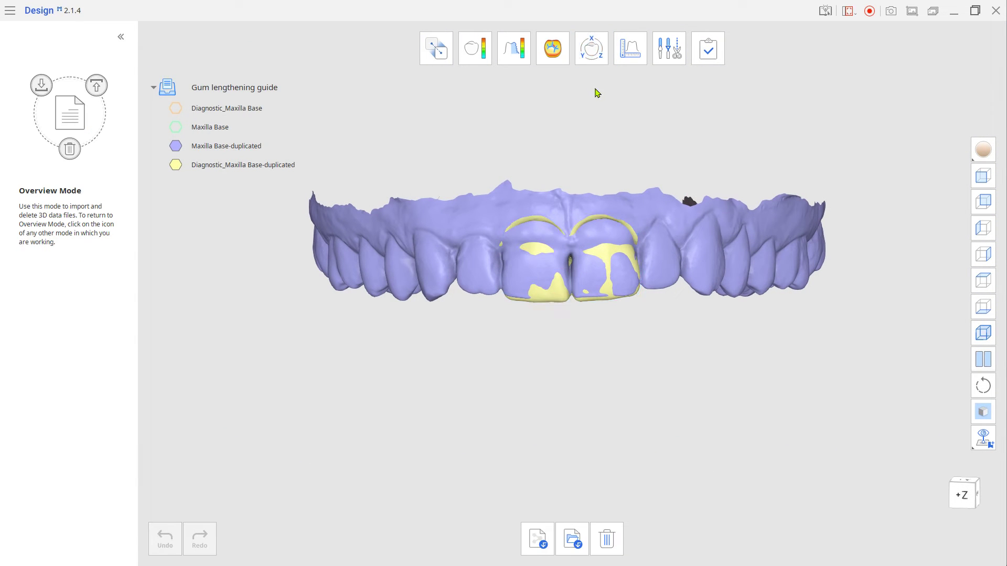
left_click(670, 55)
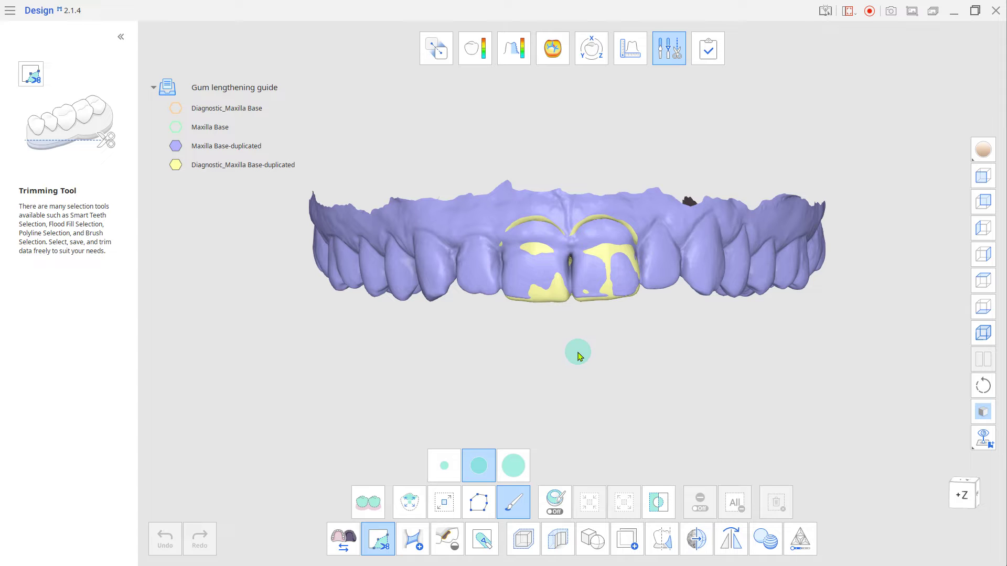
left_click(983, 149)
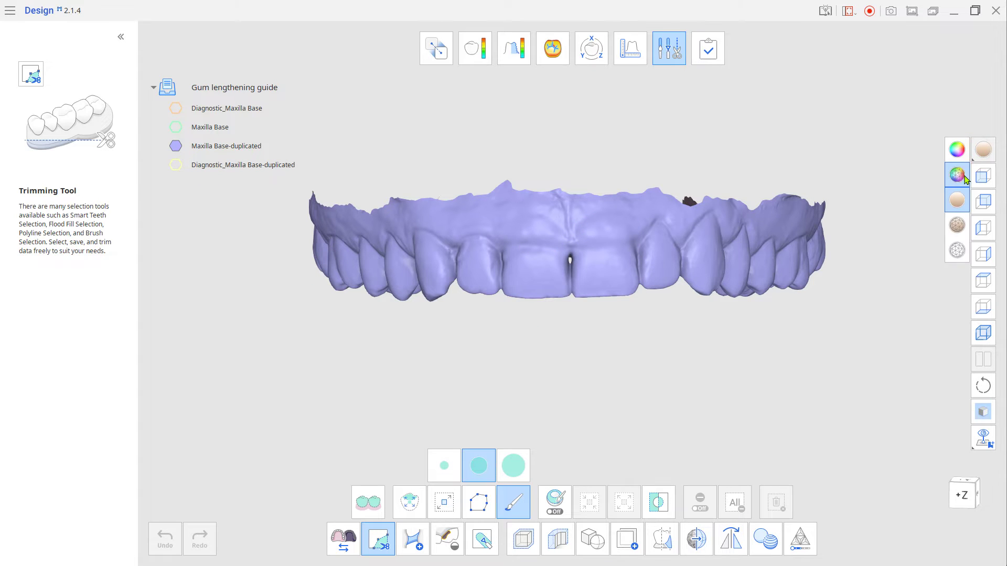
scroll(502, 343, "up", 2)
scroll(517, 394, "up", 3)
right_click_drag(591, 350, 619, 397)
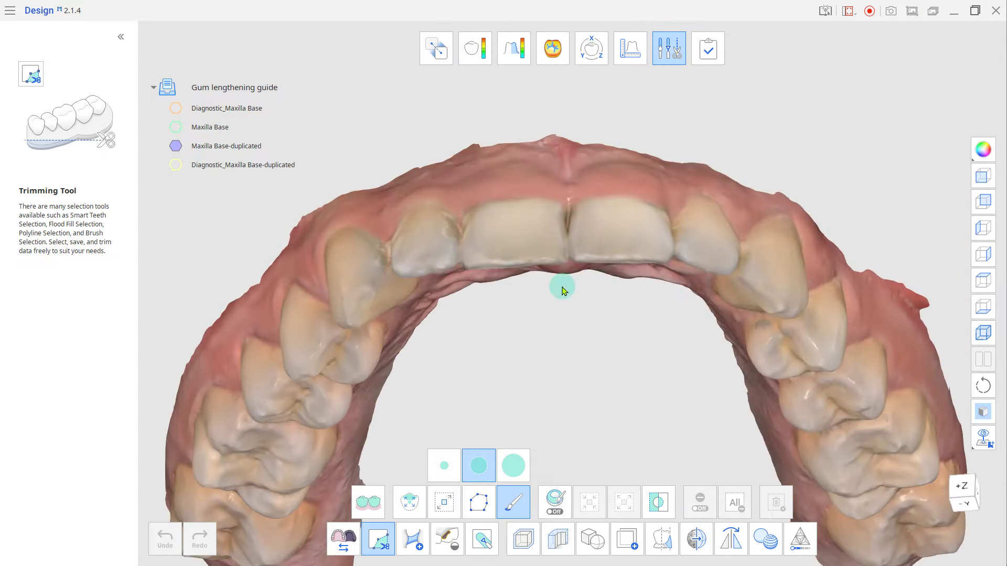
left_click(480, 502)
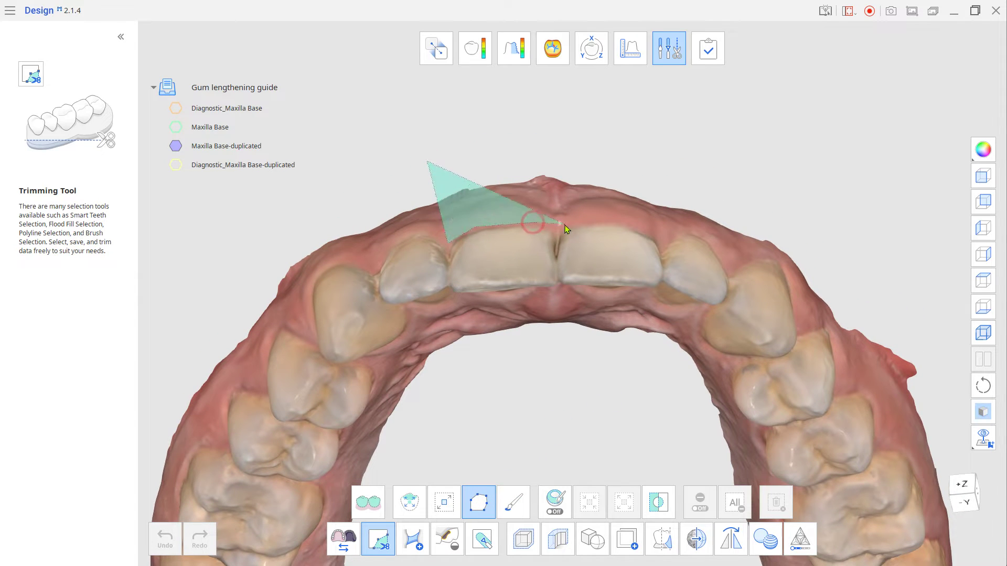
double_click(651, 221)
- Extend the selection to the incisor margins with the largest brush and trim it away
right_click_drag(550, 355, 551, 300)
left_click(515, 502)
left_click(513, 465)
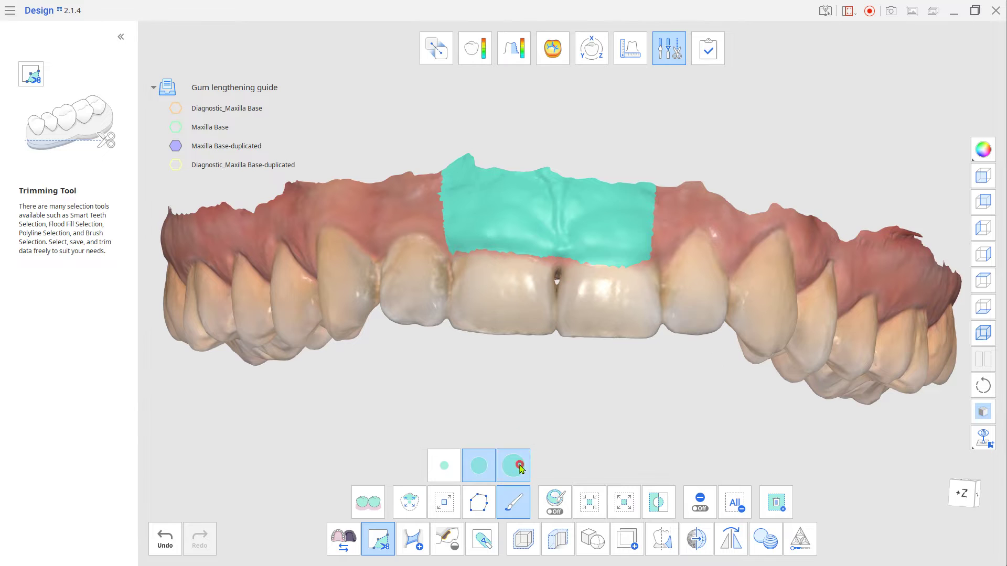
scroll(441, 230, "up", 3)
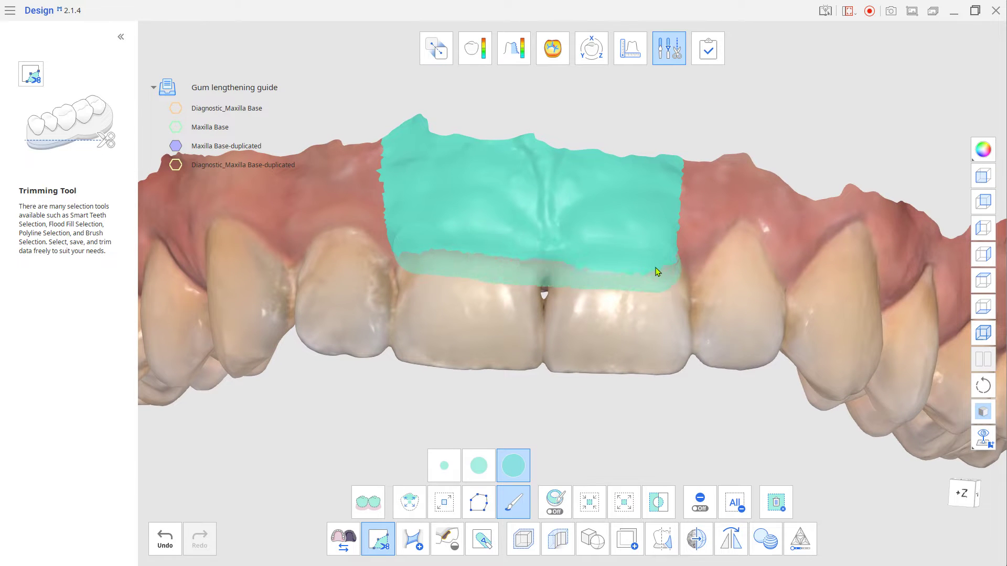
left_click_drag(660, 197, 441, 251)
mouse_move(550, 315)
right_mouse_down()
mouse_move(598, 315)
mouse_move(550, 315)
right_mouse_up()
left_click_drag(464, 256, 504, 260)
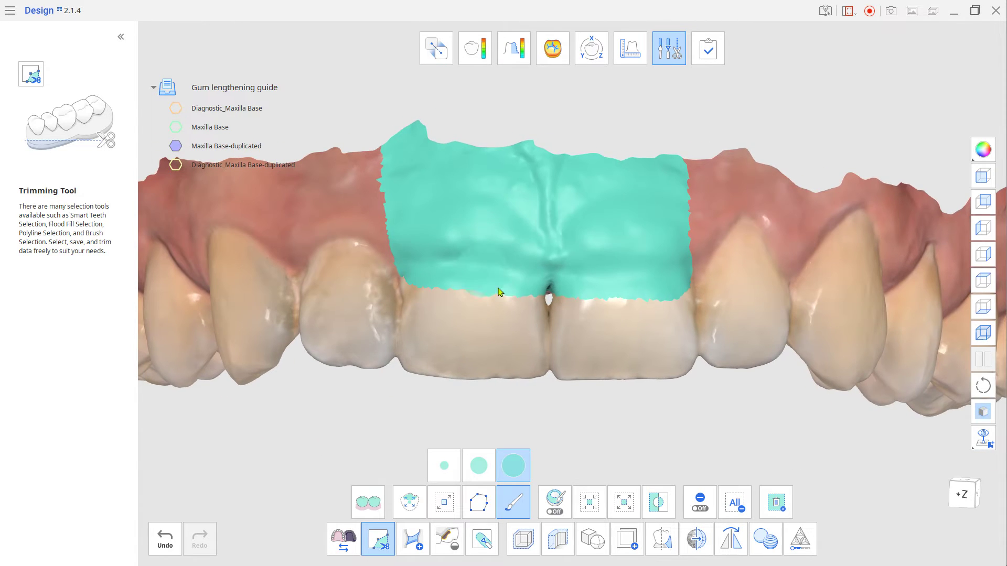
left_click(775, 501)
left_click(775, 502)
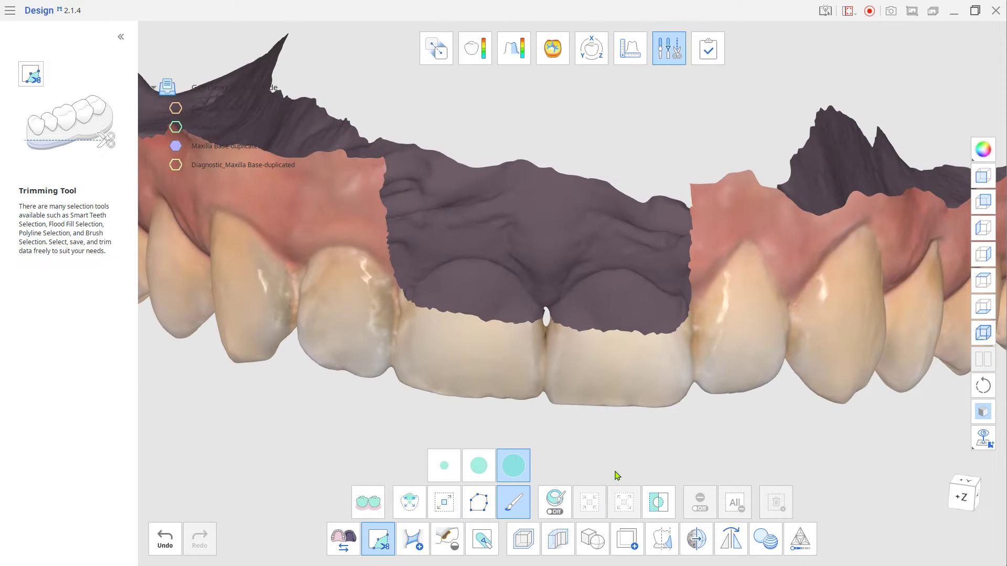
mouse_move(653, 441)
right_mouse_down()
mouse_move(604, 323)
mouse_move(629, 432)
mouse_move(610, 429)
right_mouse_up()
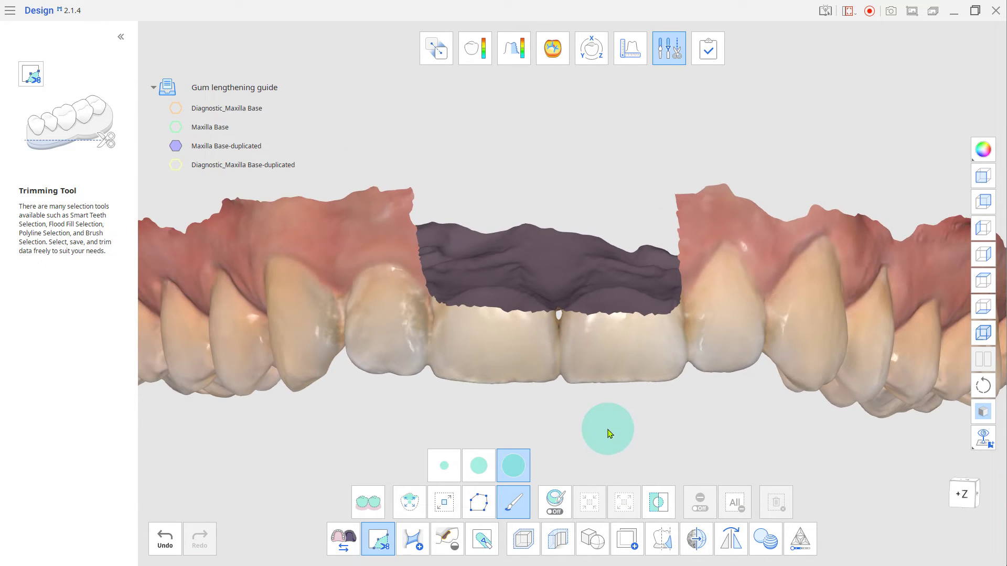
- Show the duplicated diagnostic incisors, dim the maxilla, and outline both central incisor crowns
left_click(177, 166)
left_click(176, 145)
left_click_drag(236, 147, 217, 148)
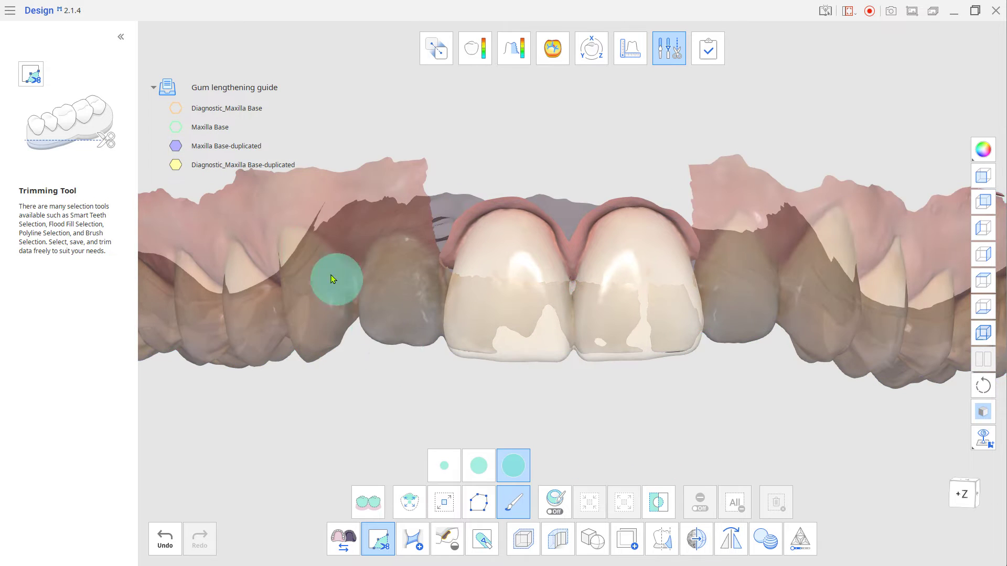
left_click(483, 500)
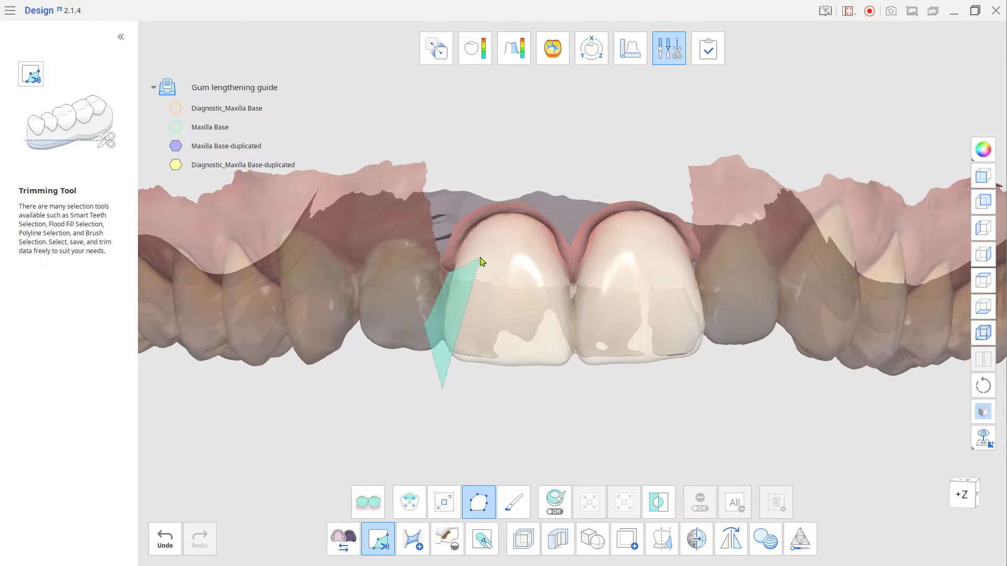
left_click(594, 253)
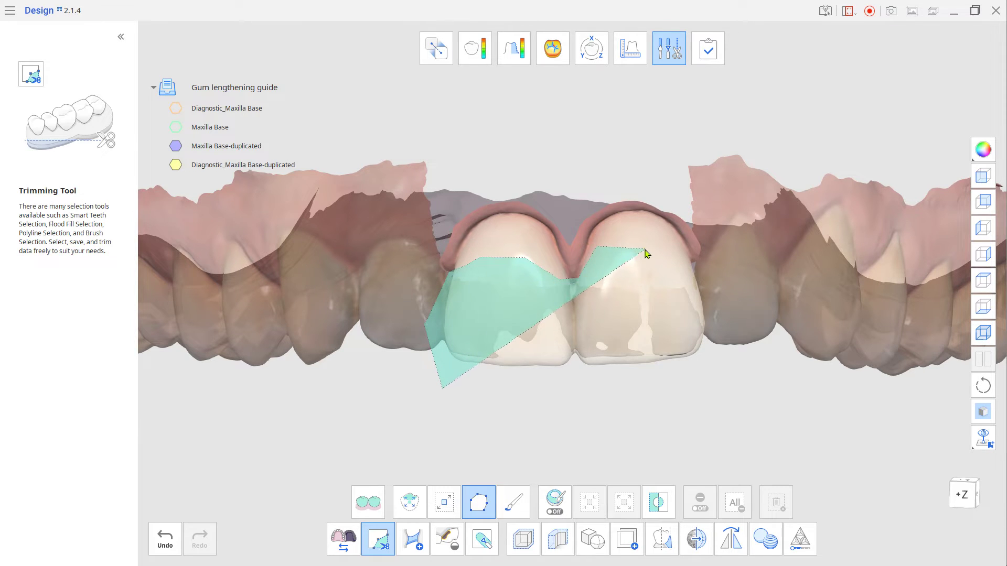
left_click(706, 293)
double_click(706, 292)
- Refine the crown selection with the brush and delete it, keeping the gum crescent
left_click(174, 145)
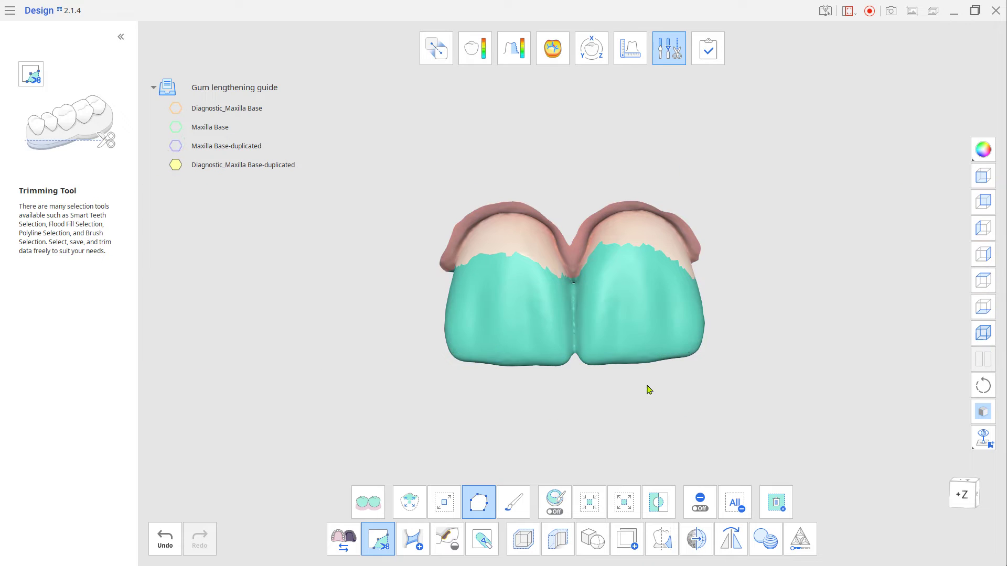
left_click(513, 502)
scroll(574, 283, "up", 3)
left_click_drag(471, 330, 508, 324)
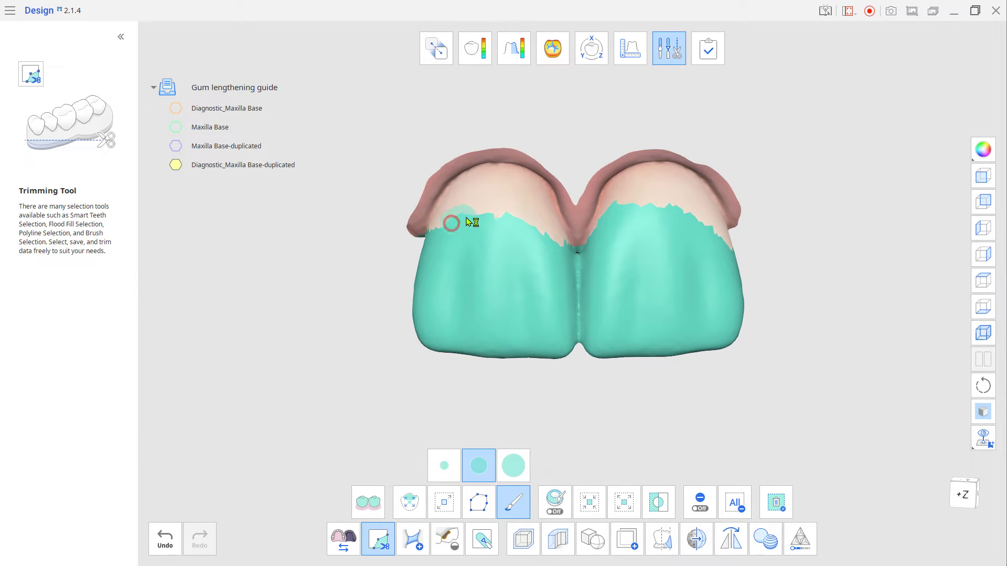
right_click_drag(721, 276, 727, 441)
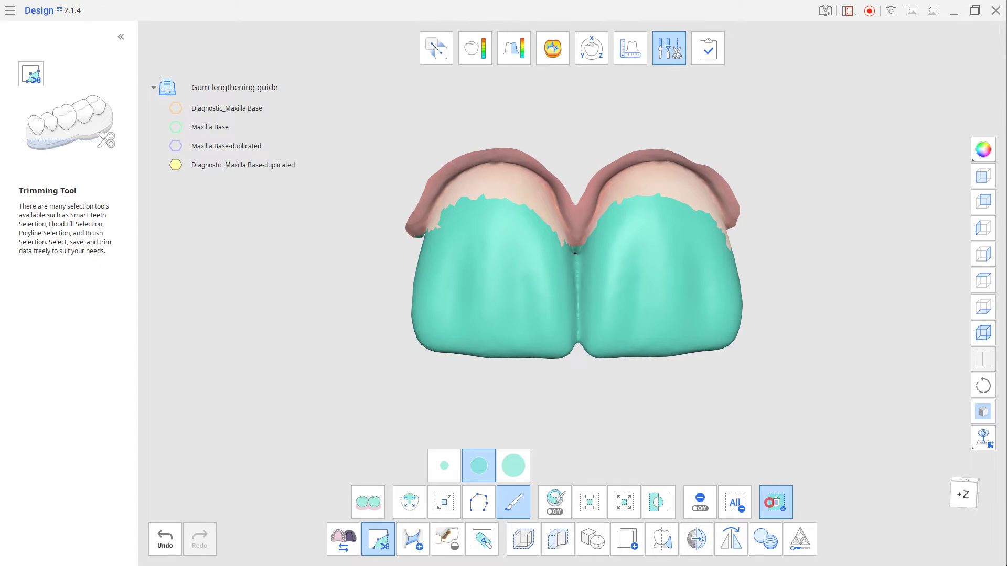
left_click(773, 502)
right_click_drag(602, 401, 594, 353)
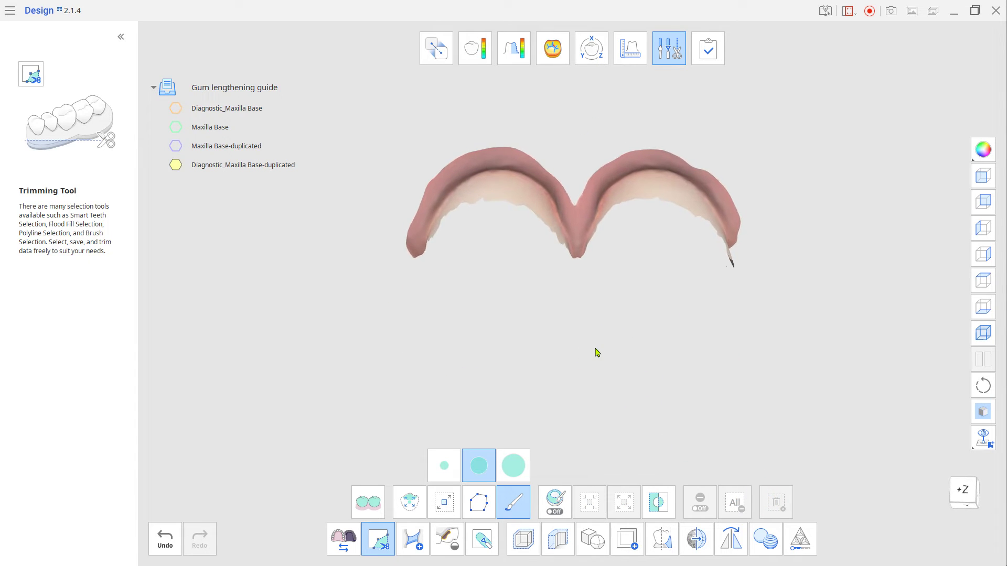
scroll(595, 353, "down", 2)
- Restore the duplicated maxilla and other layers, clear the selection, and bring up Combine's mesh list
left_click(175, 146)
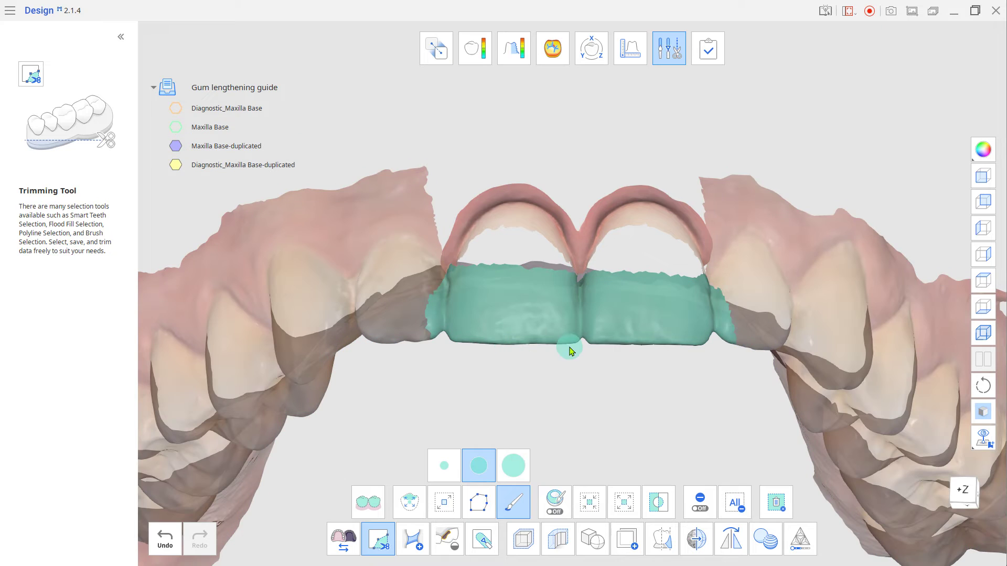
left_click(736, 502)
left_click(216, 145)
scroll(551, 354, "up", 4)
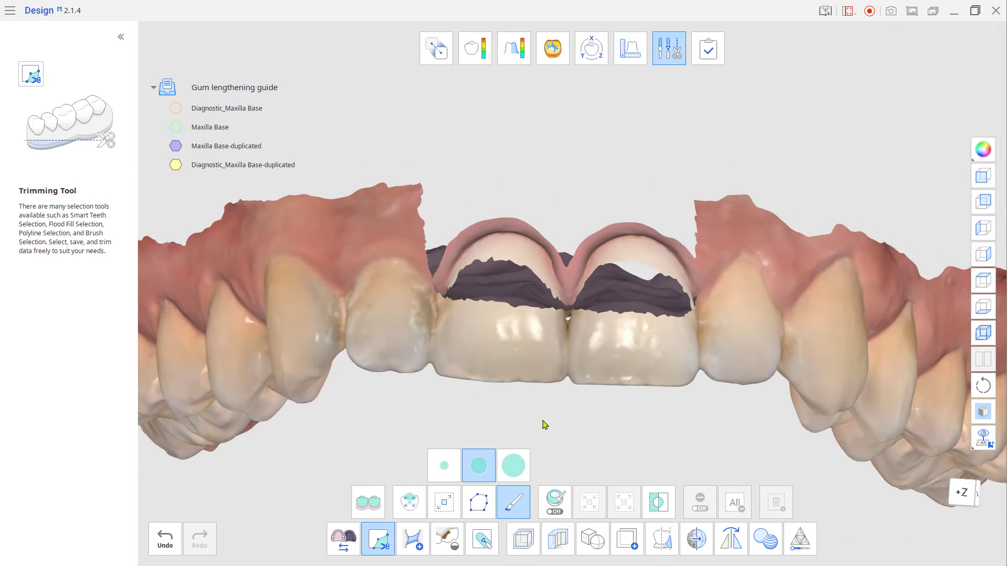
scroll(482, 328, "up", 3)
scroll(480, 329, "up", 2)
left_click(476, 281)
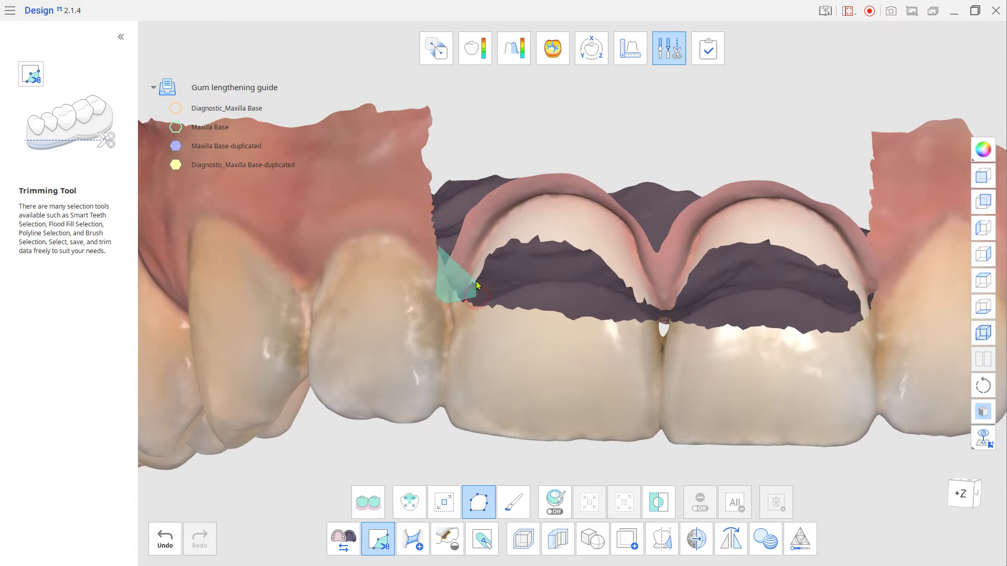
mouse_move(476, 280)
right_mouse_down()
mouse_move(565, 356)
mouse_move(821, 195)
right_mouse_up()
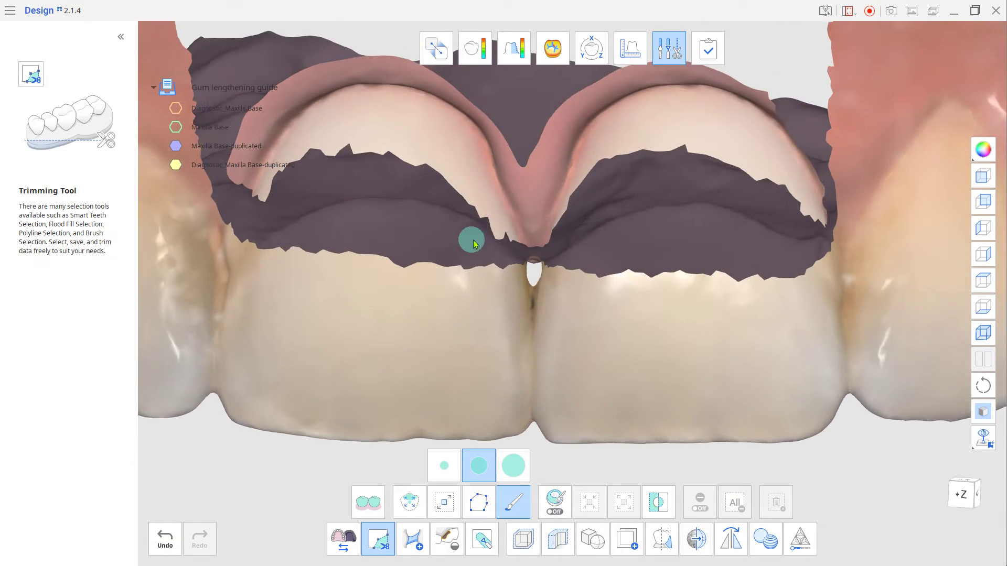
scroll(547, 276, "down", 5)
scroll(598, 298, "down", 3)
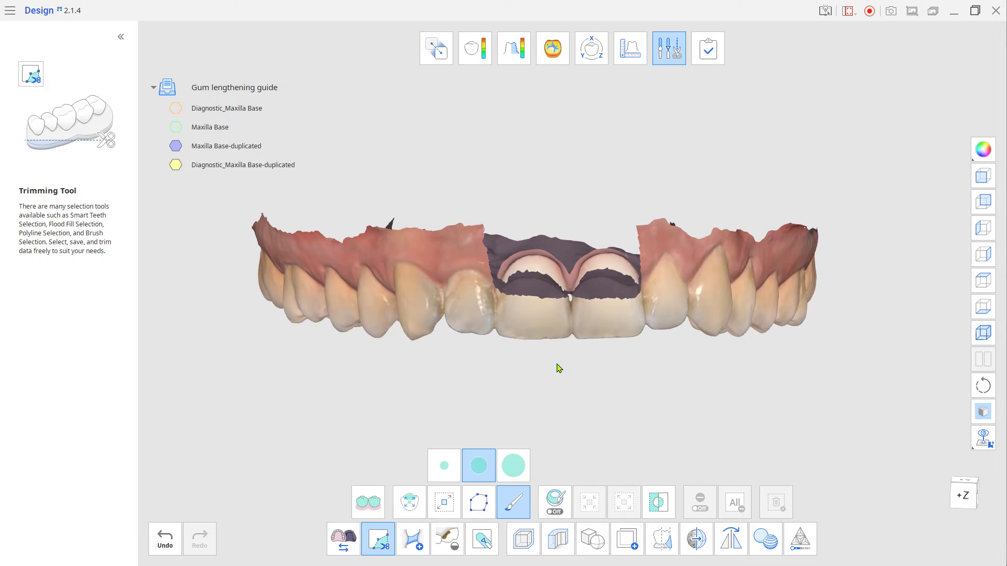
mouse_move(559, 365)
right_mouse_down()
mouse_move(877, 303)
mouse_move(282, 305)
mouse_move(201, 292)
mouse_move(573, 351)
mouse_move(520, 340)
mouse_move(543, 360)
right_mouse_up()
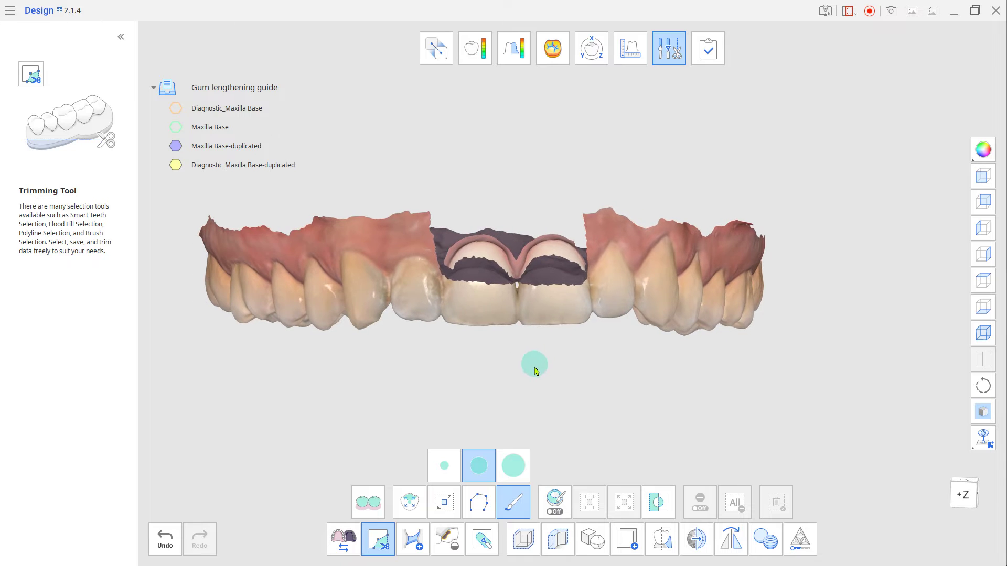
left_click(766, 539)
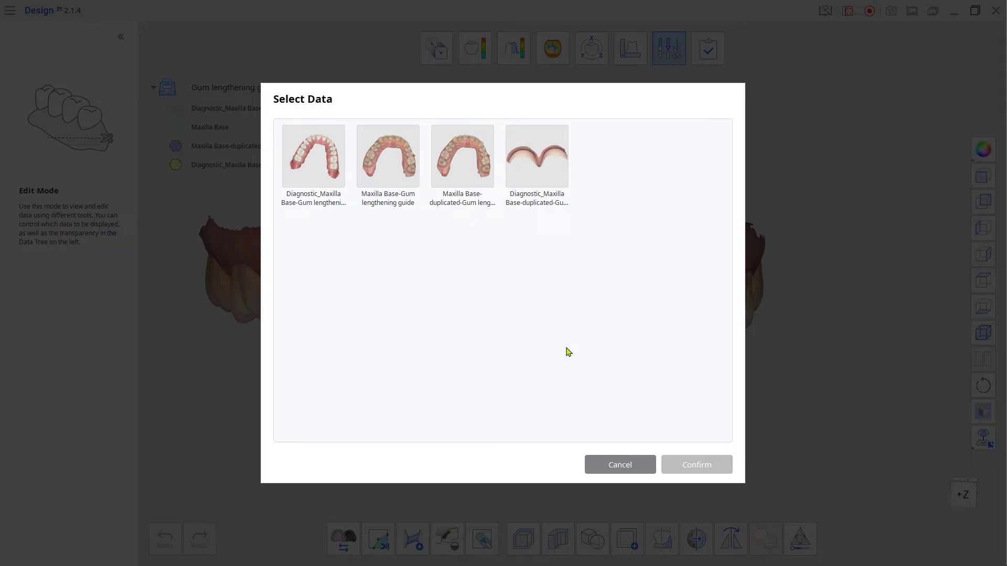
- Combine Maxilla Base-duplicated and Diagnostic_Maxilla Base-duplicated, leaving only Combined Mesh visible
left_click(548, 183)
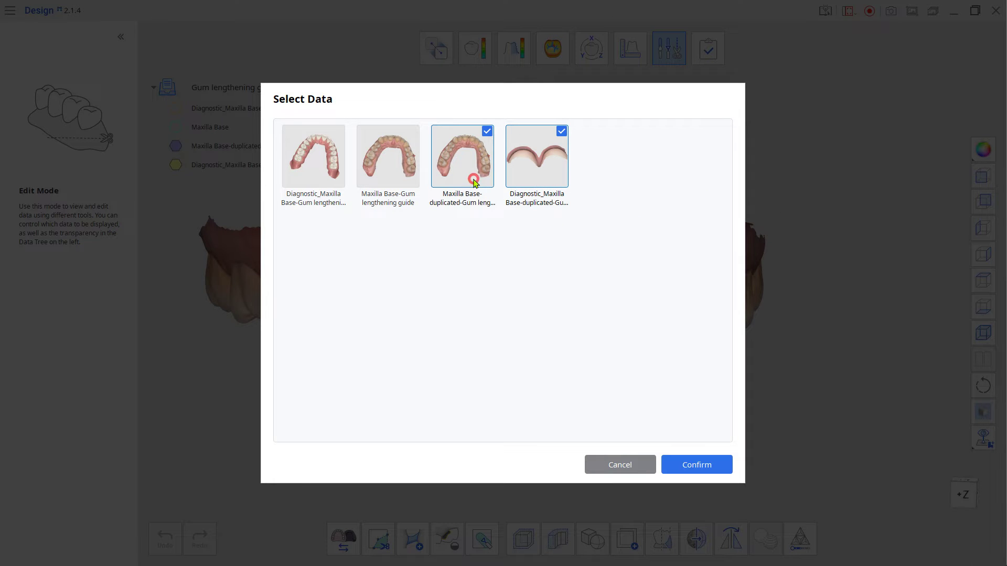
left_click(686, 465)
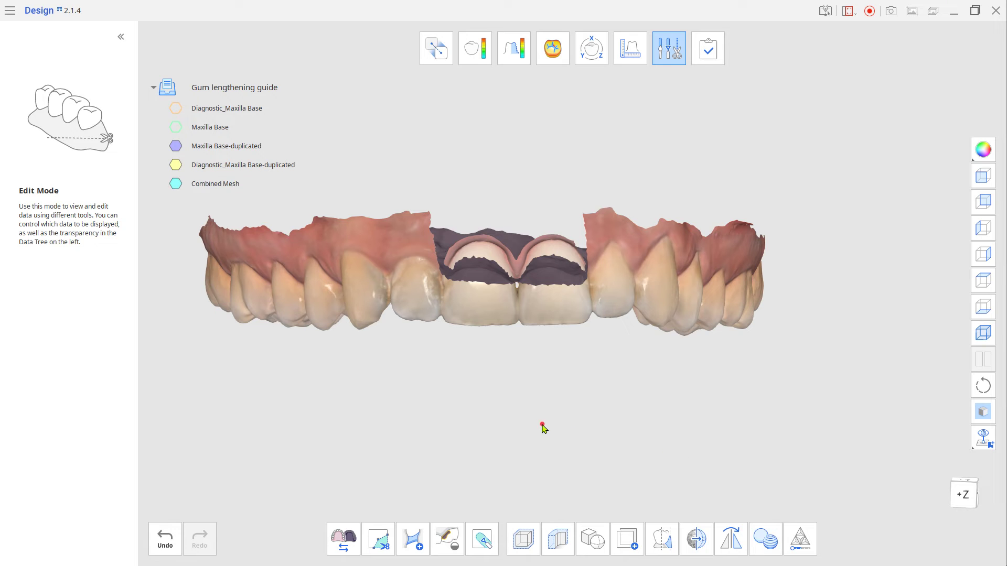
left_click(166, 88)
left_click(176, 184)
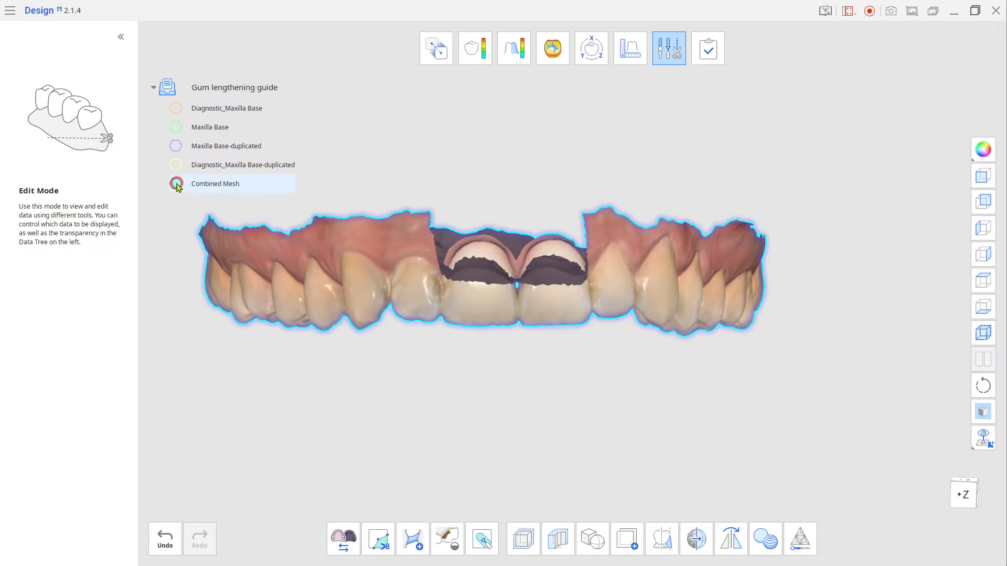
left_click(526, 370)
scroll(526, 370, "up", 5)
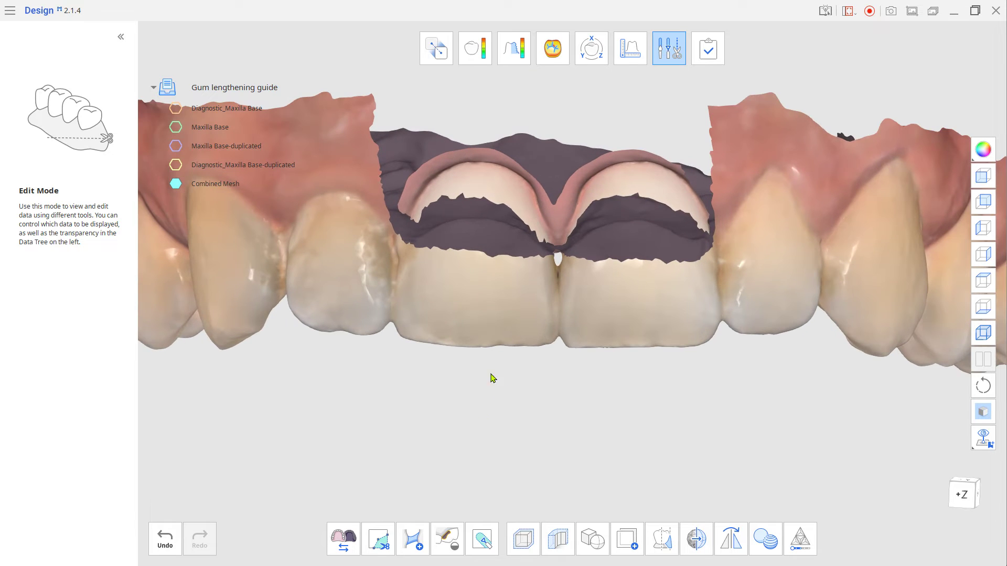
left_click(413, 538)
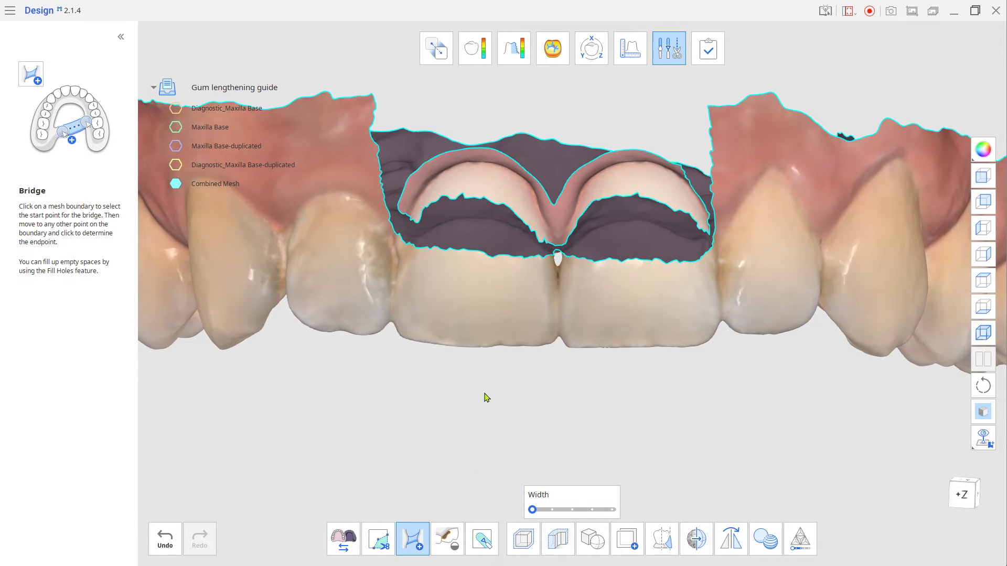
scroll(483, 362, "up", 2)
scroll(472, 315, "up", 3)
scroll(441, 299, "up", 3)
scroll(415, 281, "up", 2)
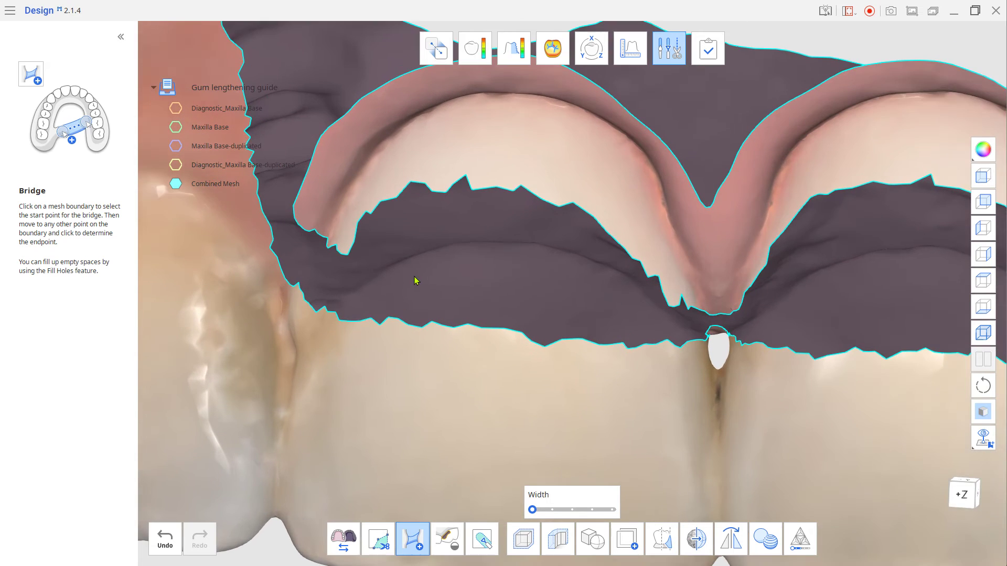
- Bridge the gaps between the gum crescents and trimmed maxilla on both front teeth
right_click_drag(416, 281, 395, 305)
left_click(389, 296)
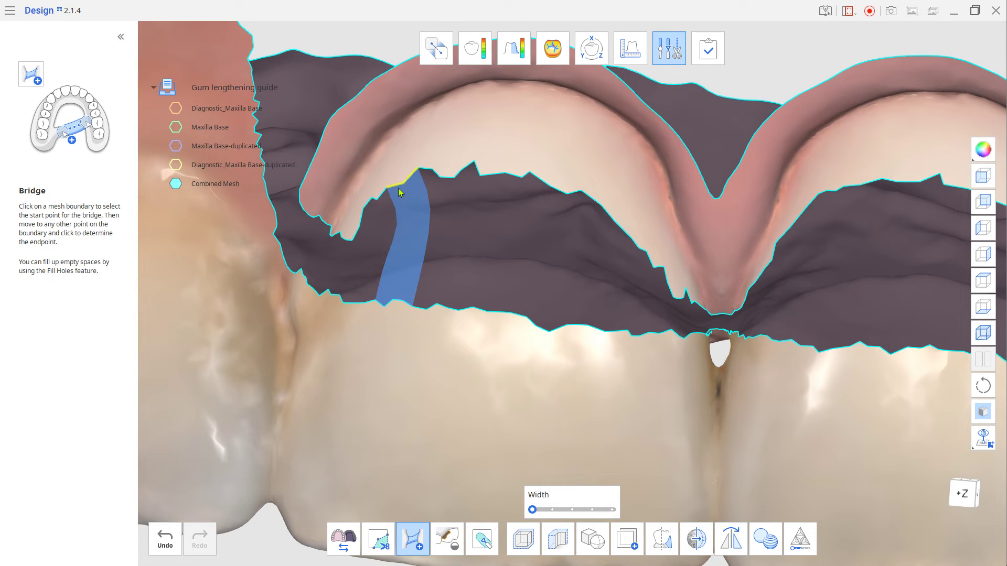
left_click(403, 187)
mouse_move(403, 187)
right_mouse_down()
mouse_move(472, 240)
mouse_move(509, 323)
right_mouse_up()
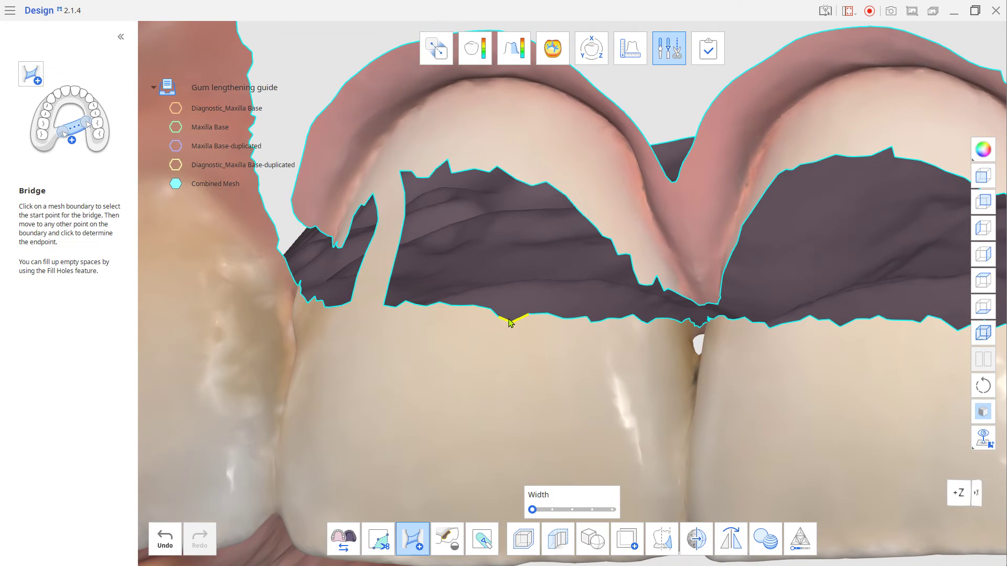
left_click(505, 318)
left_click(547, 185)
mouse_move(547, 185)
right_mouse_down()
mouse_move(330, 228)
mouse_move(363, 261)
mouse_move(554, 326)
right_mouse_up()
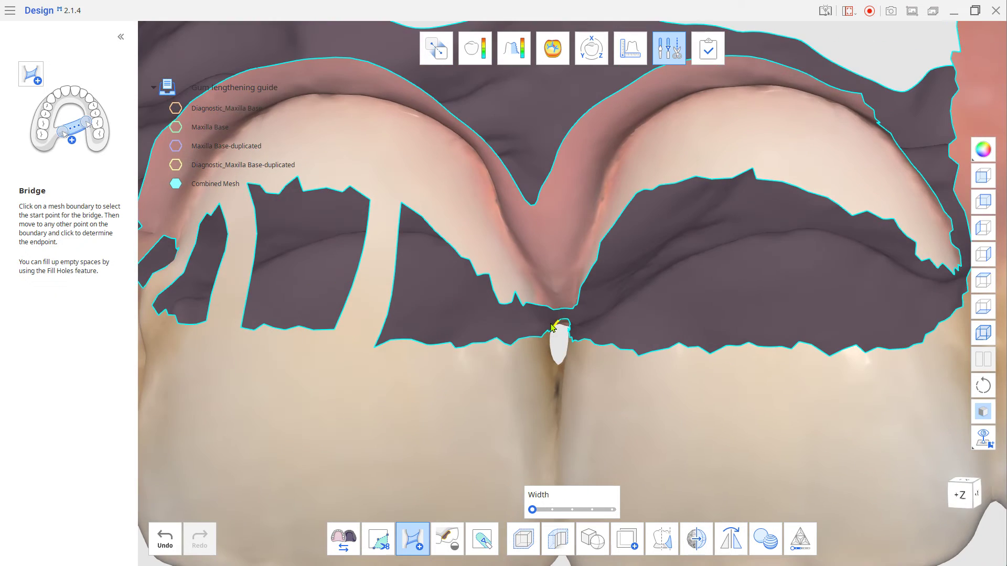
left_click(545, 313)
left_click(598, 315)
left_click(664, 188)
left_click(669, 354)
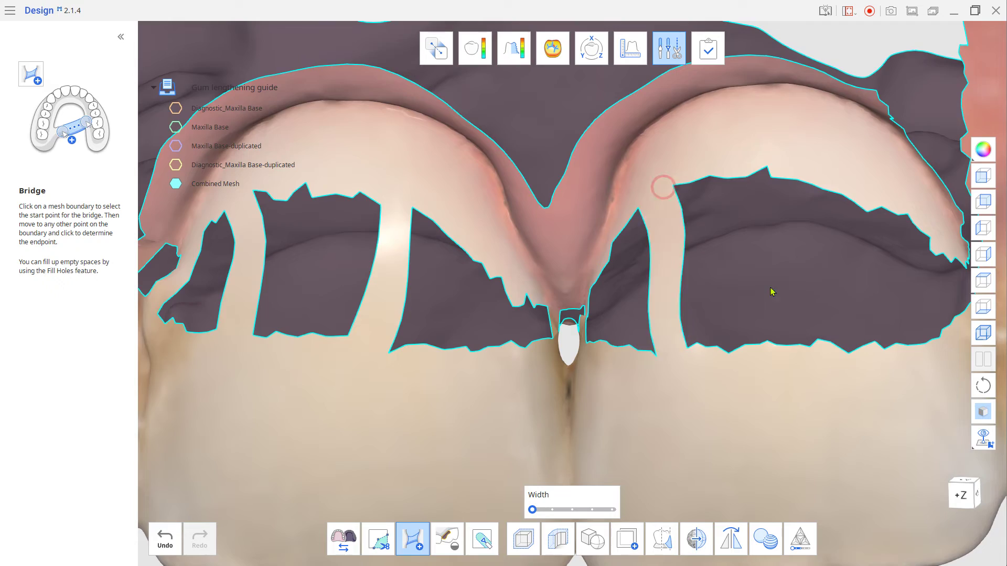
left_click(757, 347)
right_click_drag(757, 347, 676, 250)
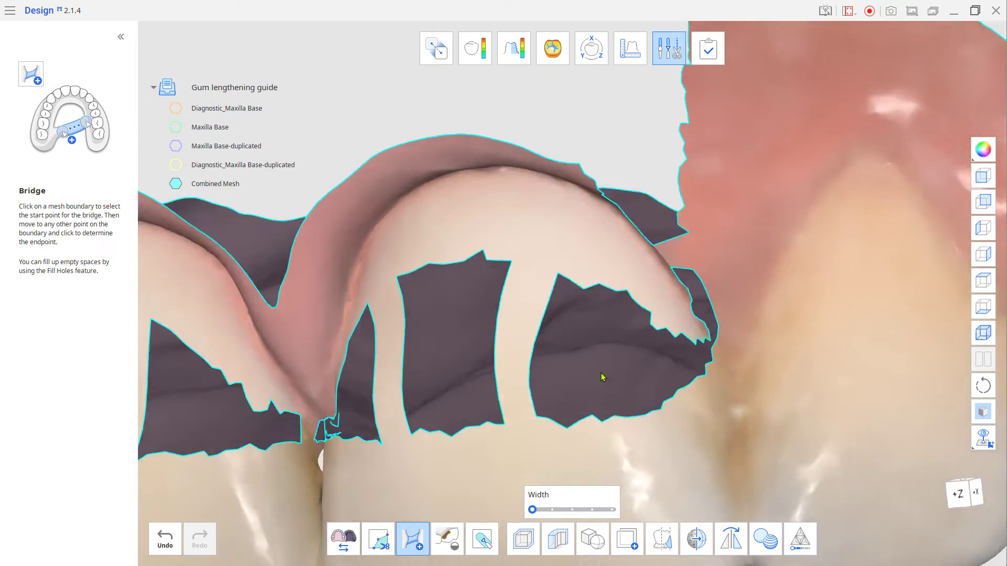
scroll(600, 377, "down", 4)
mouse_move(601, 377)
right_mouse_down()
mouse_move(593, 421)
mouse_move(623, 403)
mouse_move(775, 409)
mouse_move(565, 489)
right_mouse_up()
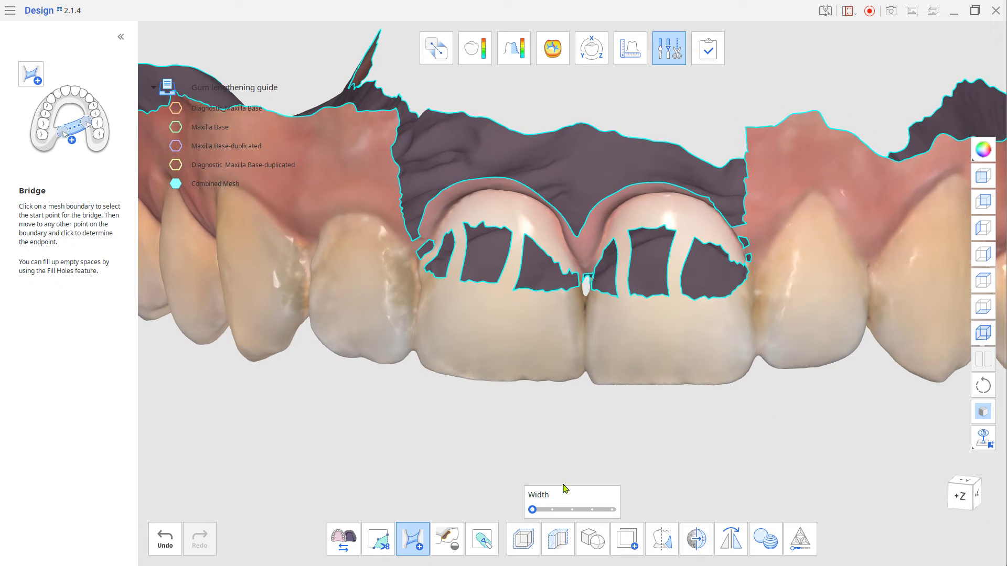
- Fill the outlined holes in the Combined Mesh over the front teeth and inspect the result
left_click(446, 540)
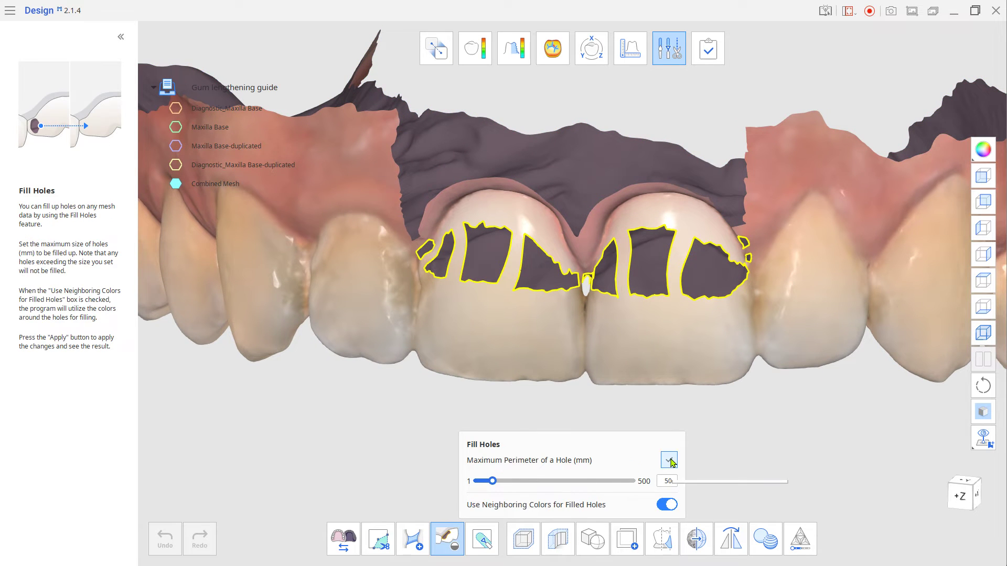
left_click(670, 447)
mouse_move(519, 306)
right_mouse_down()
mouse_move(526, 398)
mouse_move(607, 133)
mouse_move(615, 142)
mouse_move(584, 405)
mouse_move(490, 415)
mouse_move(624, 321)
mouse_move(795, 310)
mouse_move(278, 317)
mouse_move(442, 260)
mouse_move(472, 197)
mouse_move(542, 399)
mouse_move(584, 319)
right_mouse_up()
scroll(523, 366, "down", 4)
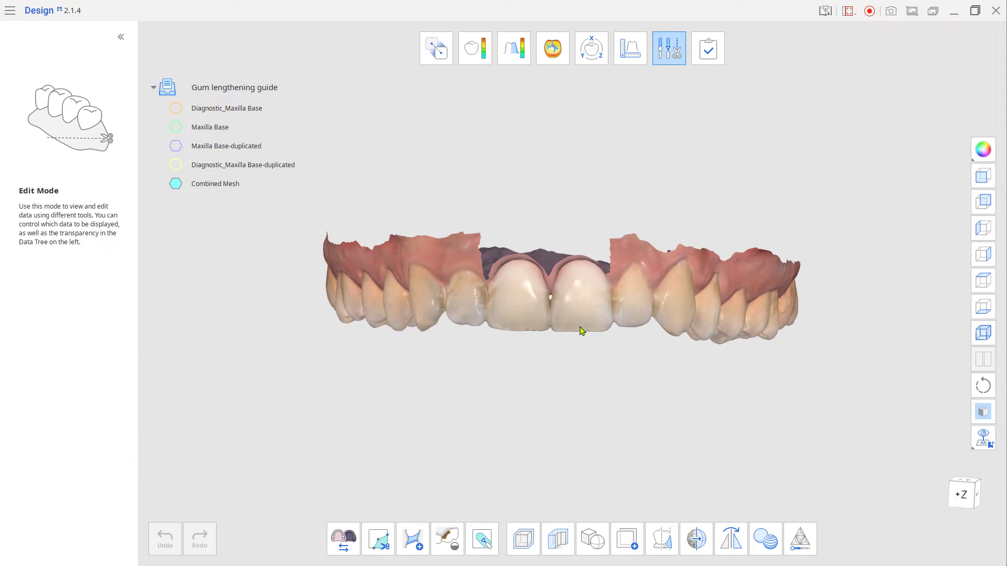
- Overwrite the Medit Link data, exit after saving, and save under the current project name
left_click(708, 51)
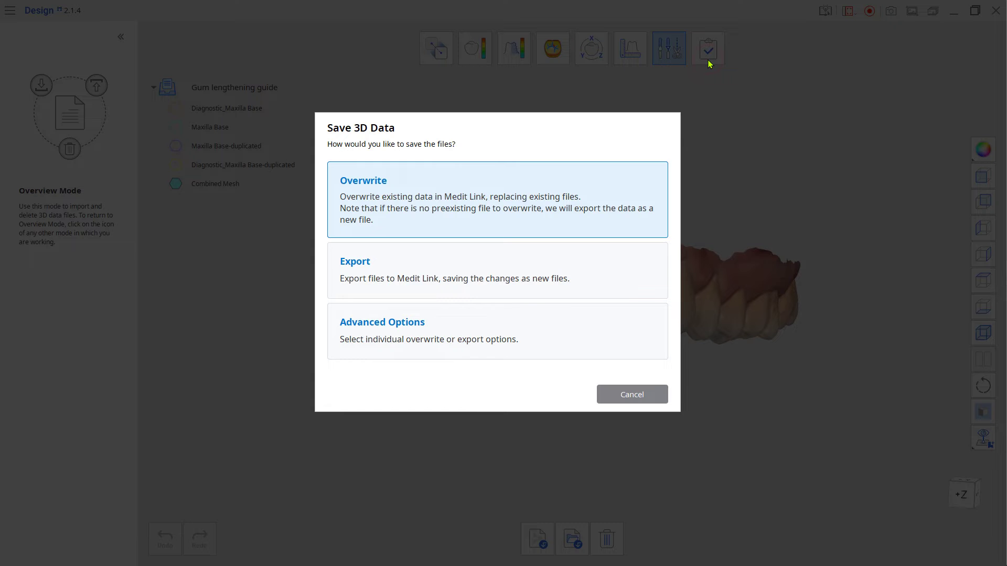
left_click(587, 223)
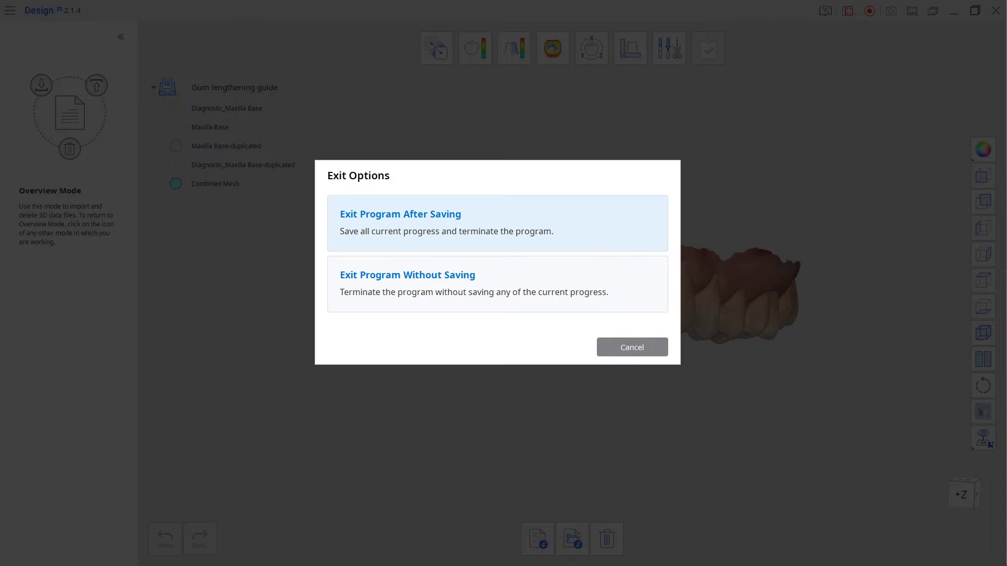
left_click(580, 225)
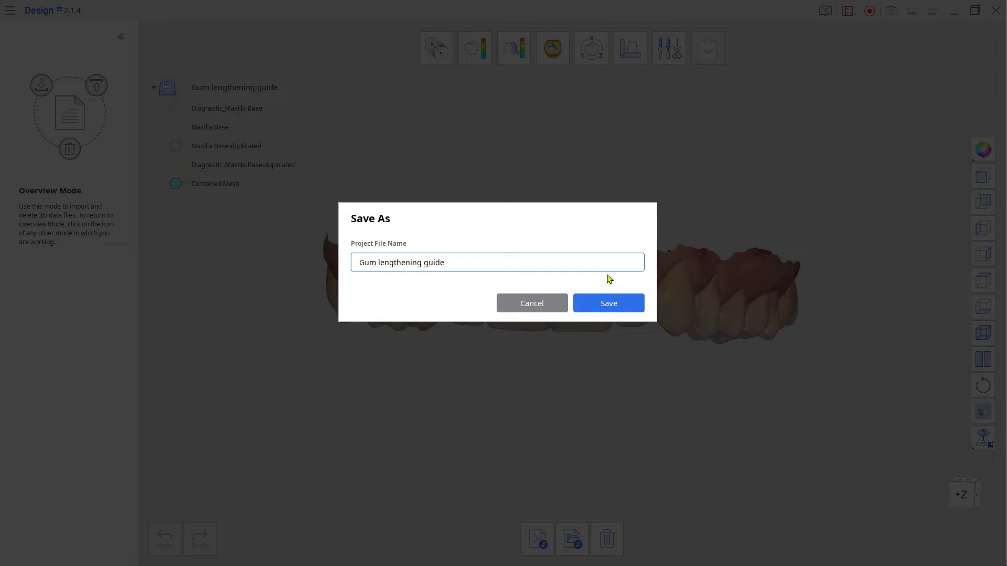
left_click(609, 303)
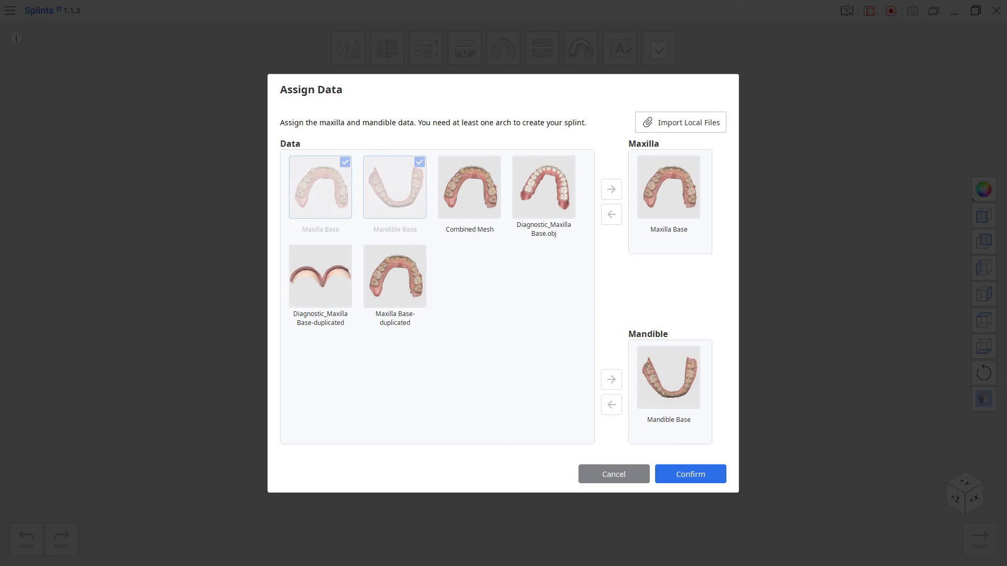
- Replace the Maxilla and Mandible Base with the Combined Mesh as the only maxilla data
left_click(614, 217)
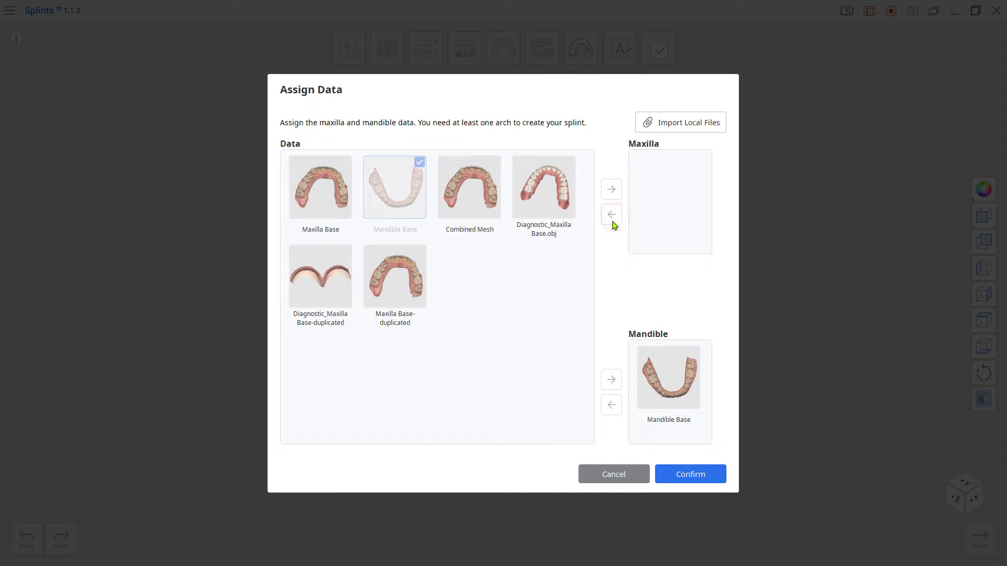
left_click(612, 406)
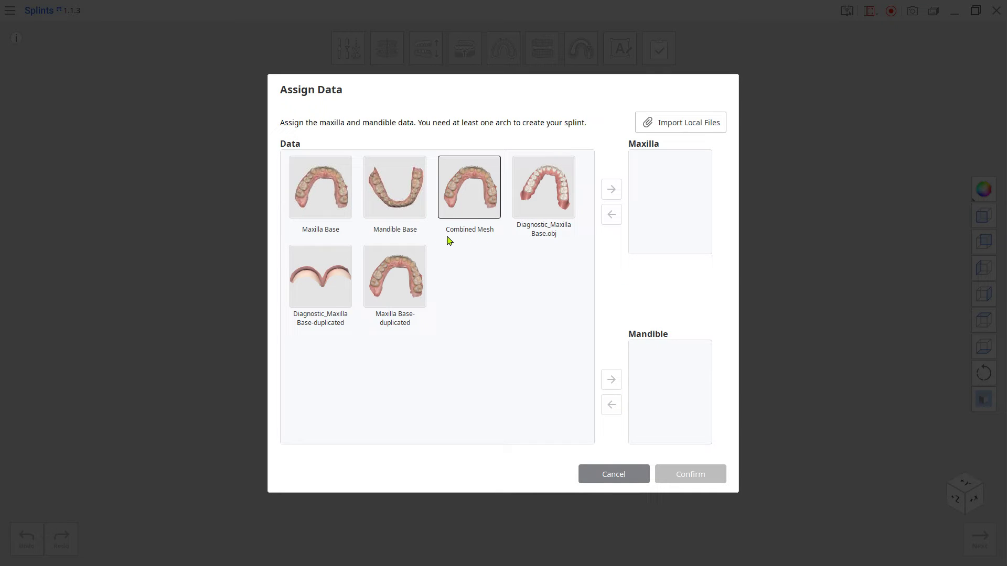
left_click(611, 189)
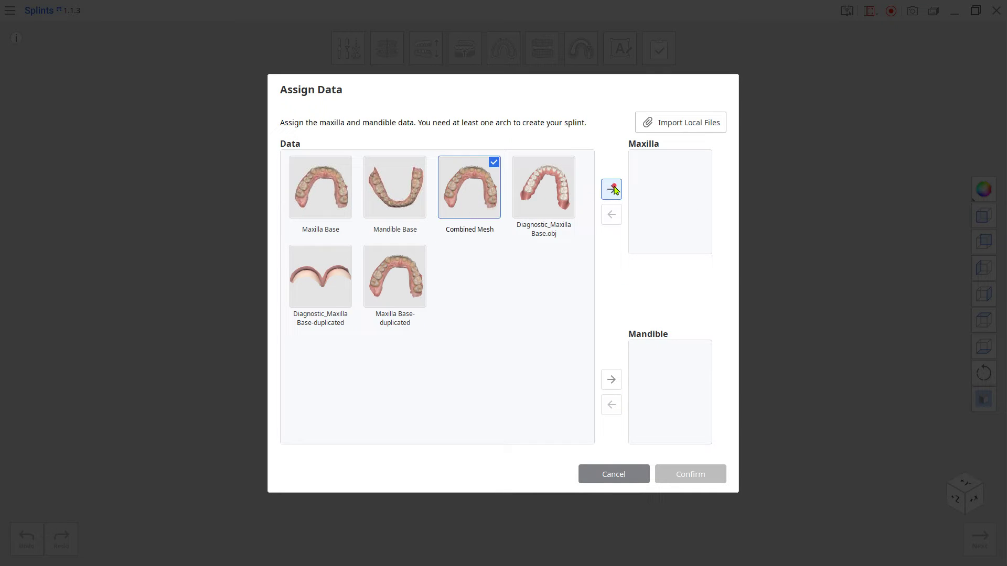
left_click(690, 473)
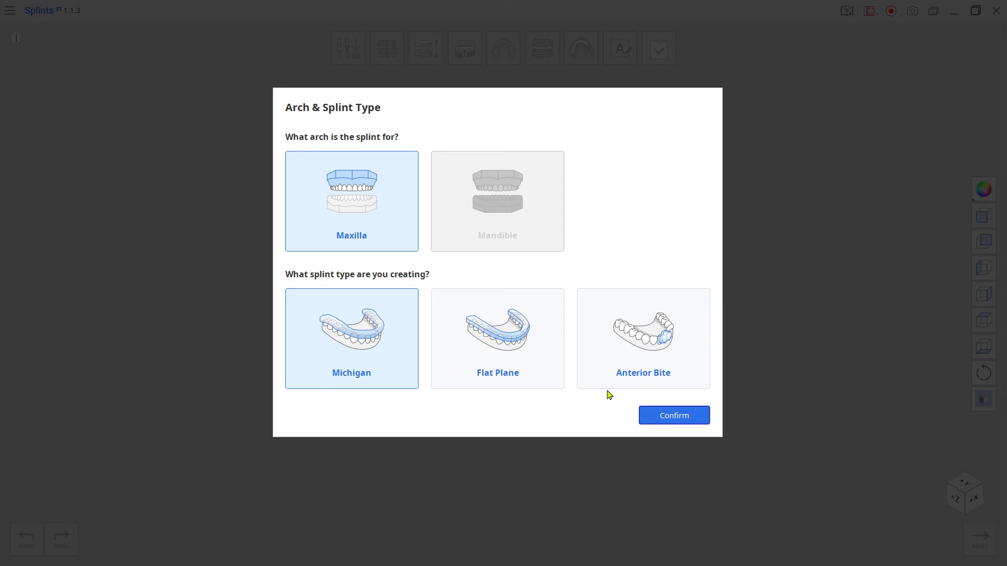
- Choose a manually created anterior bite maxilla splint and show the arch in plain colour
left_click(683, 370)
left_click(675, 416)
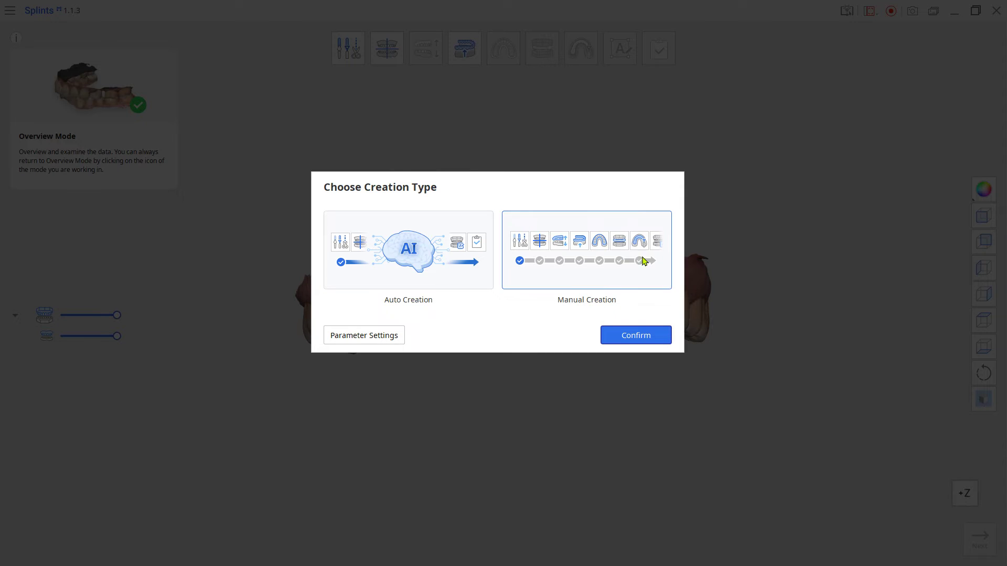
left_click(636, 335)
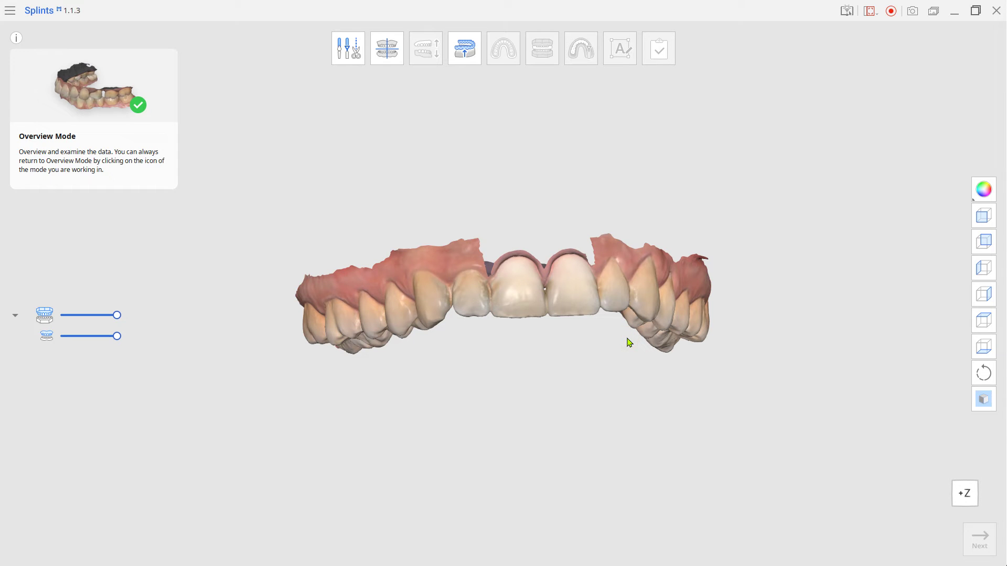
right_click_drag(629, 342, 846, 315)
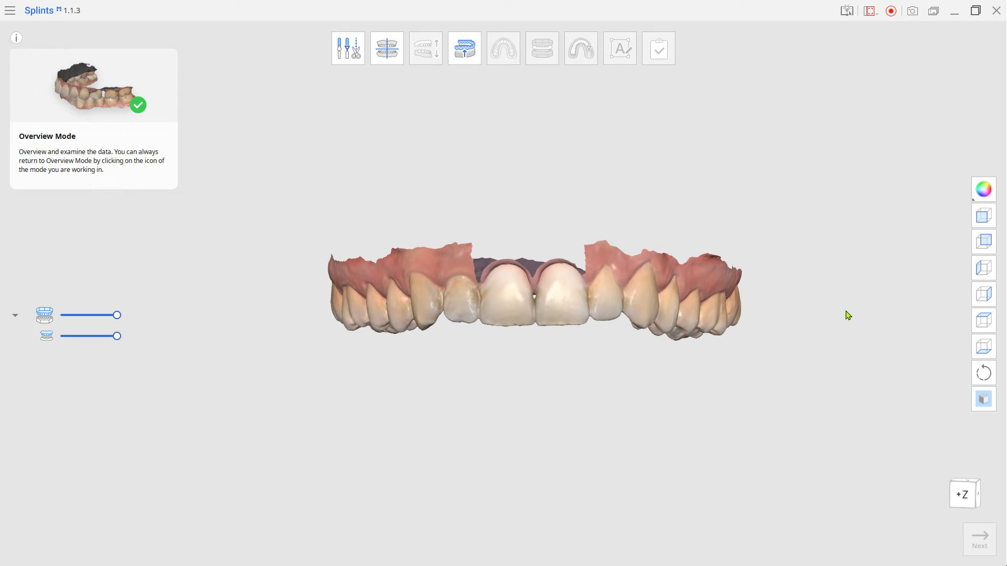
left_click(982, 192)
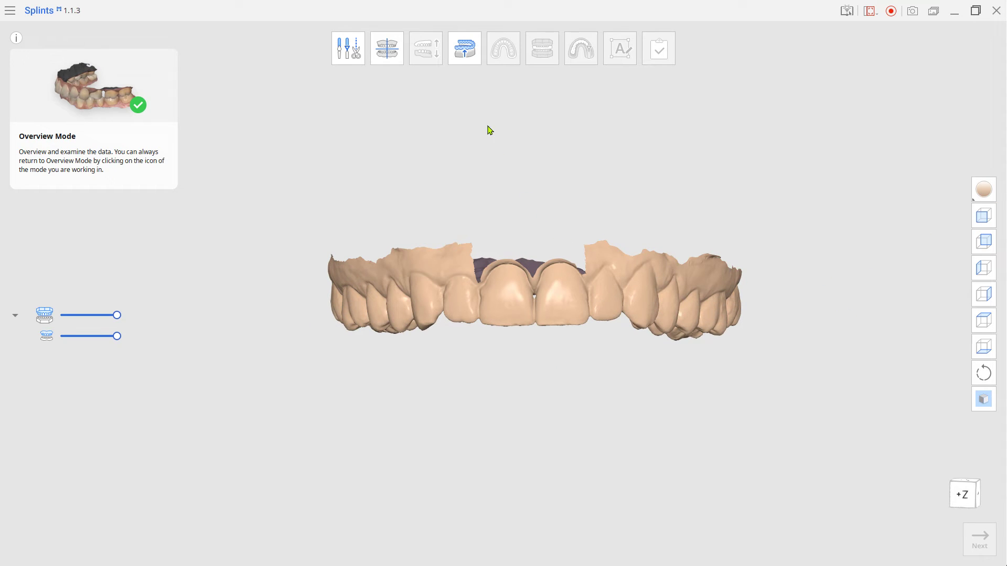
- Create the inner surface with insertion direction aligned to the occlusal view and retention 1.00
left_click(465, 49)
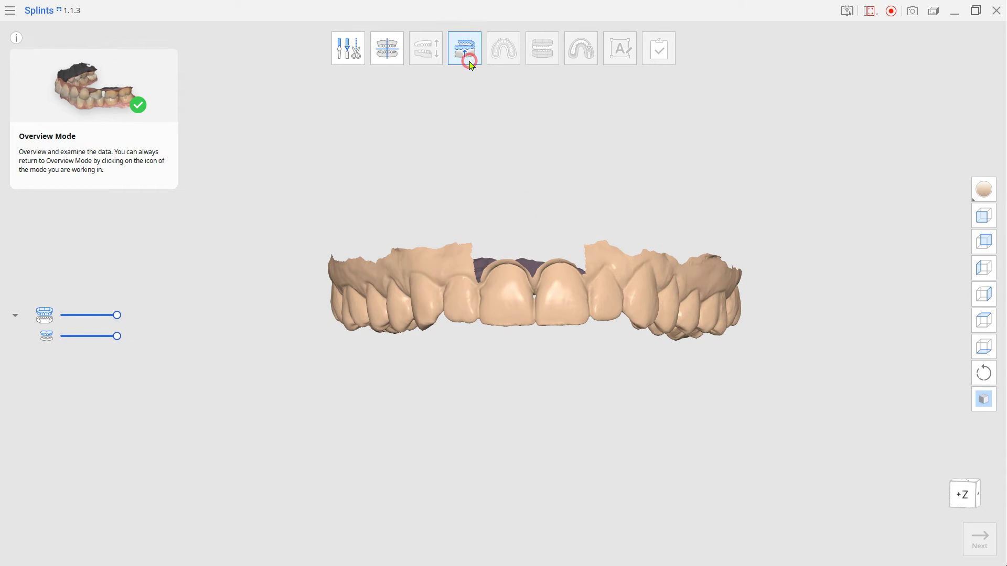
left_click_drag(536, 309, 582, 326)
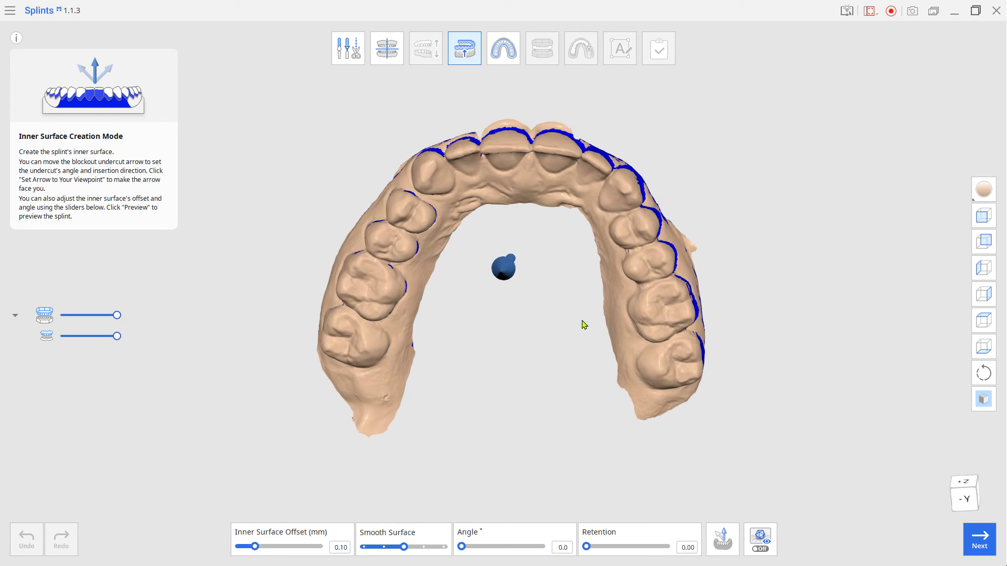
scroll(506, 196, "up", 2)
left_click_drag(505, 195, 497, 319)
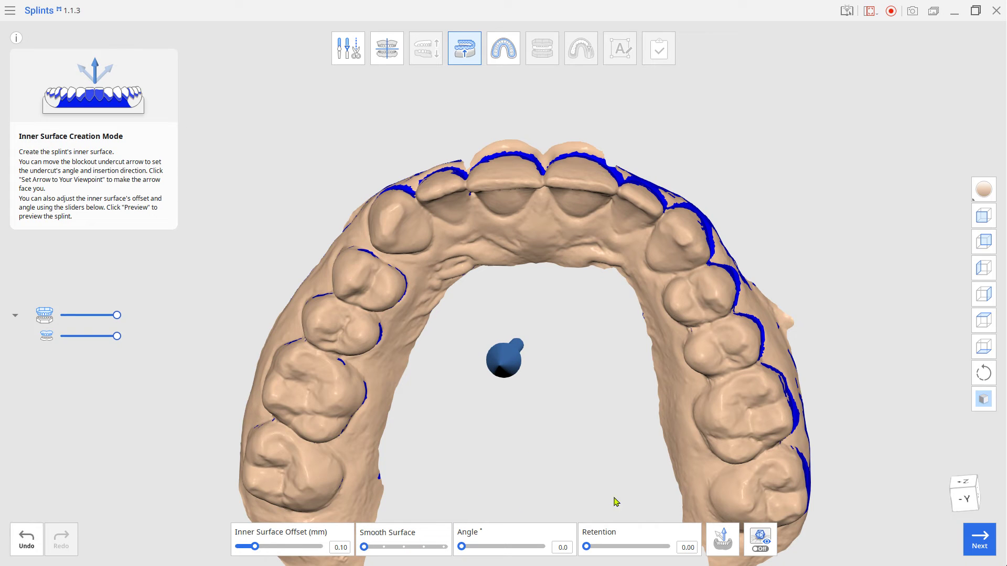
left_click(722, 540)
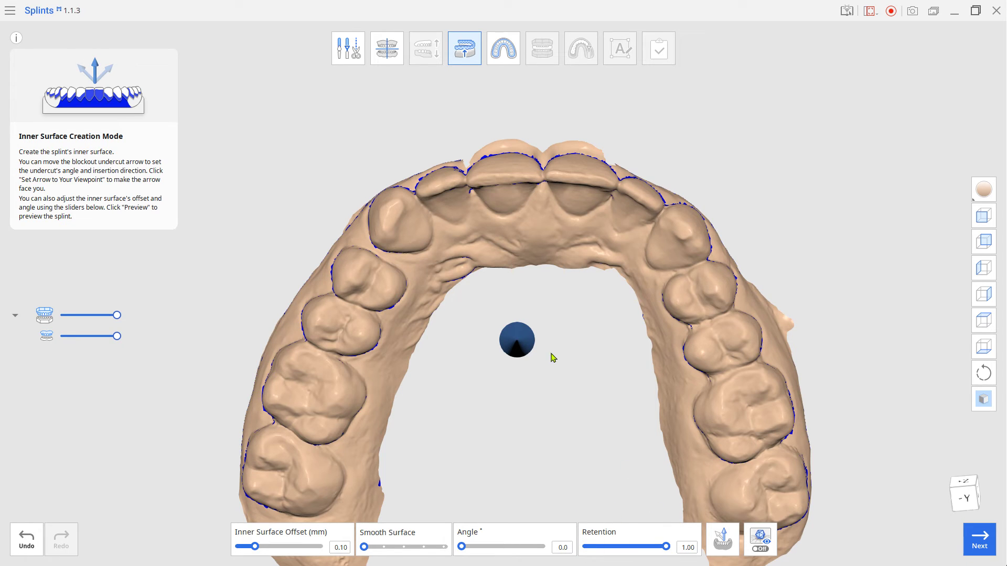
left_click(504, 50)
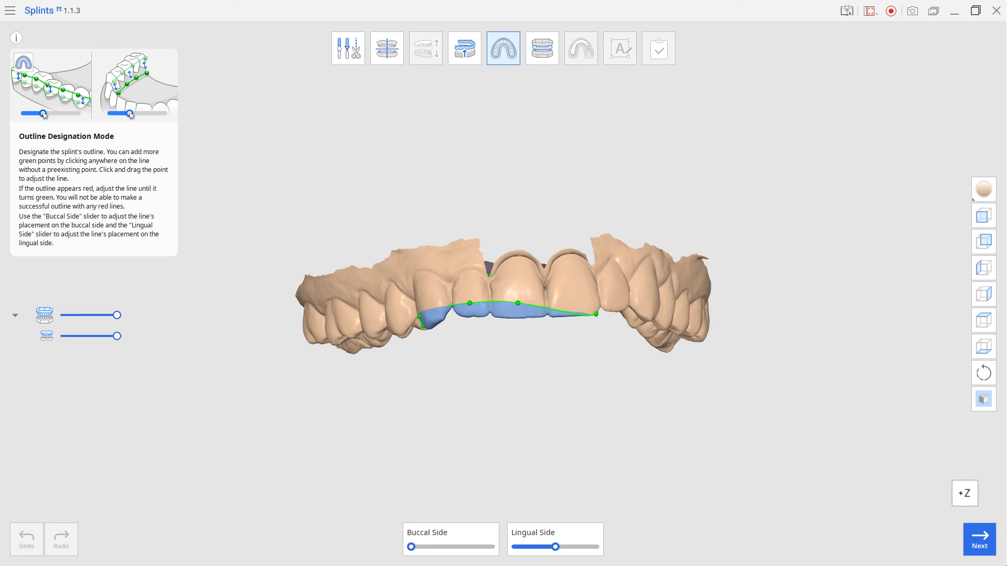
- Pull the splint outline ends up onto the upper central incisors
right_click_drag(481, 329, 492, 111)
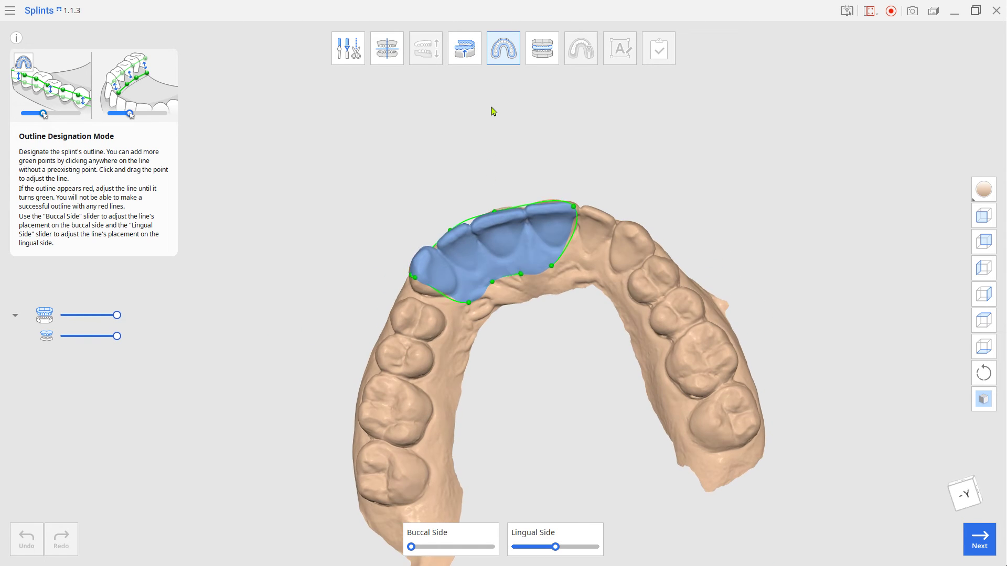
right_click_drag(520, 164, 559, 378)
scroll(562, 260, "up", 3)
scroll(562, 260, "up", 4)
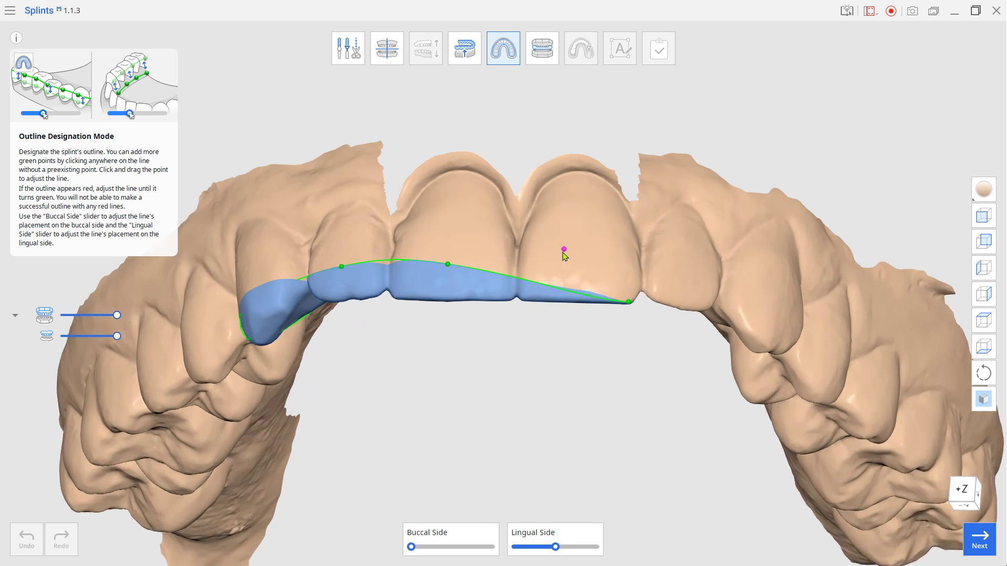
scroll(621, 313, "up", 4)
left_click_drag(647, 317, 698, 281)
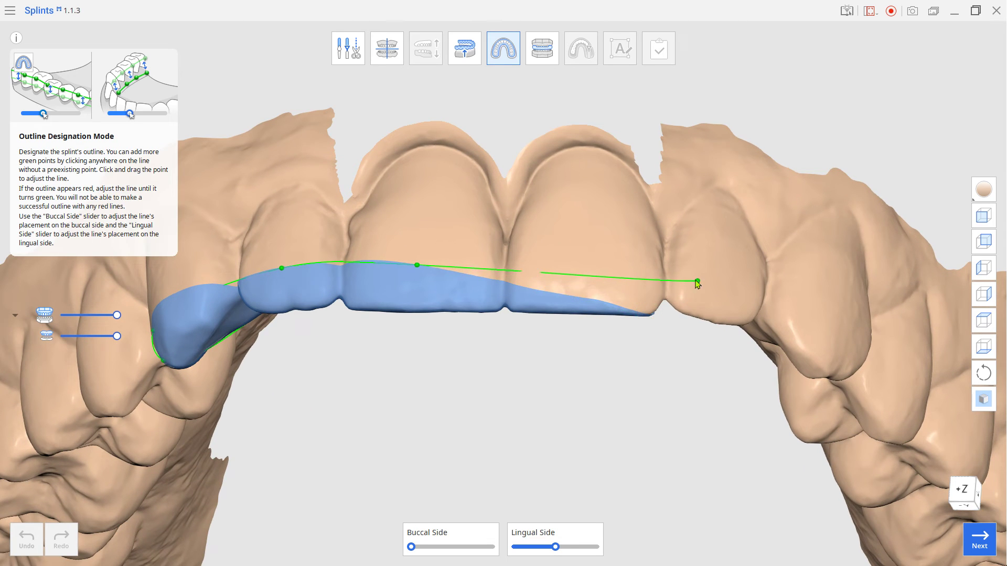
mouse_move(623, 280)
left_mouse_down()
mouse_move(665, 212)
mouse_move(586, 154)
left_mouse_up()
scroll(563, 223, "up", 3)
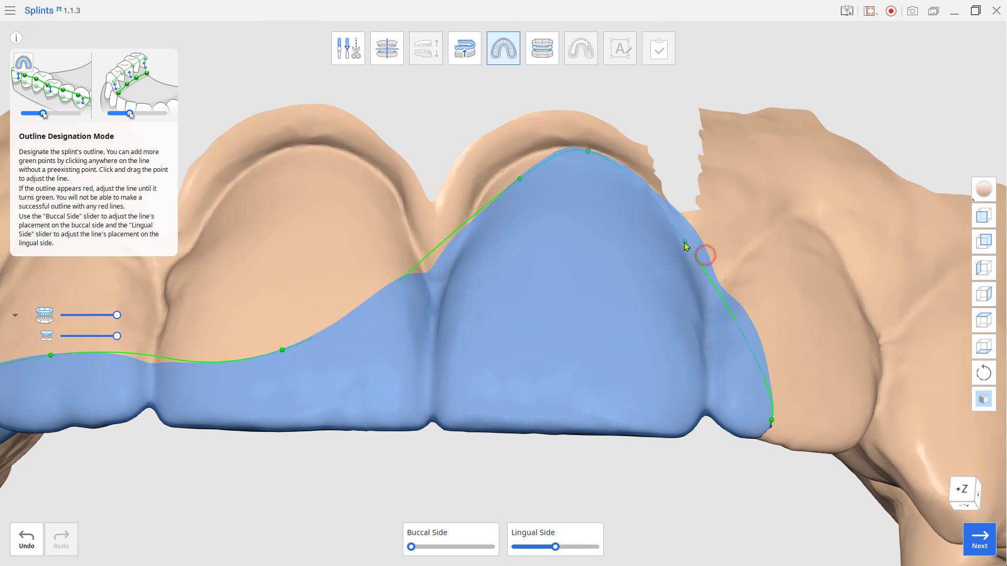
- Trace the outline along the incisors' gum margins and generate the 2.00 mm outer surface
left_click(436, 291)
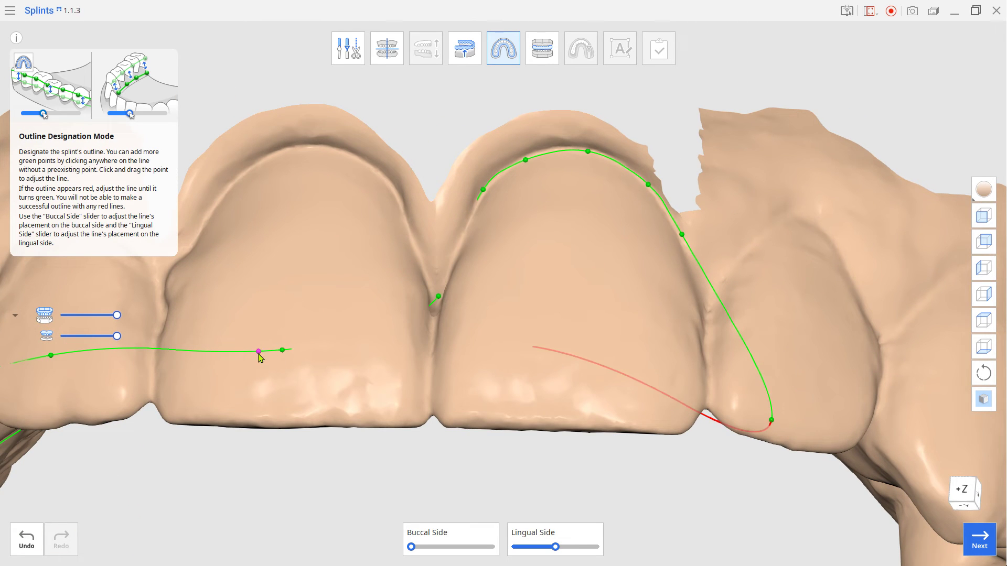
left_click(403, 226)
left_click(377, 176)
left_click(313, 150)
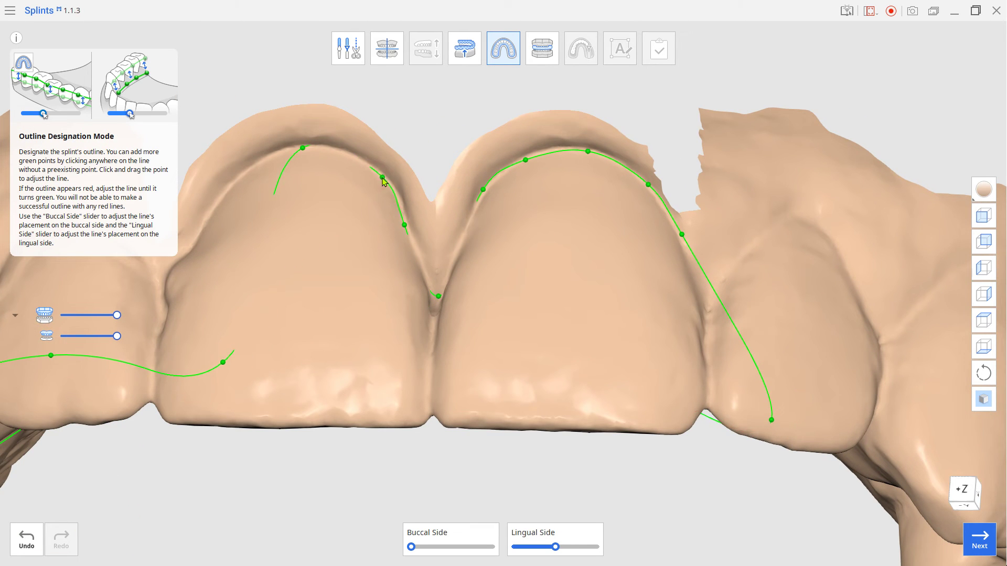
left_click(276, 189)
right_click_drag(275, 188, 472, 208)
left_click(352, 281)
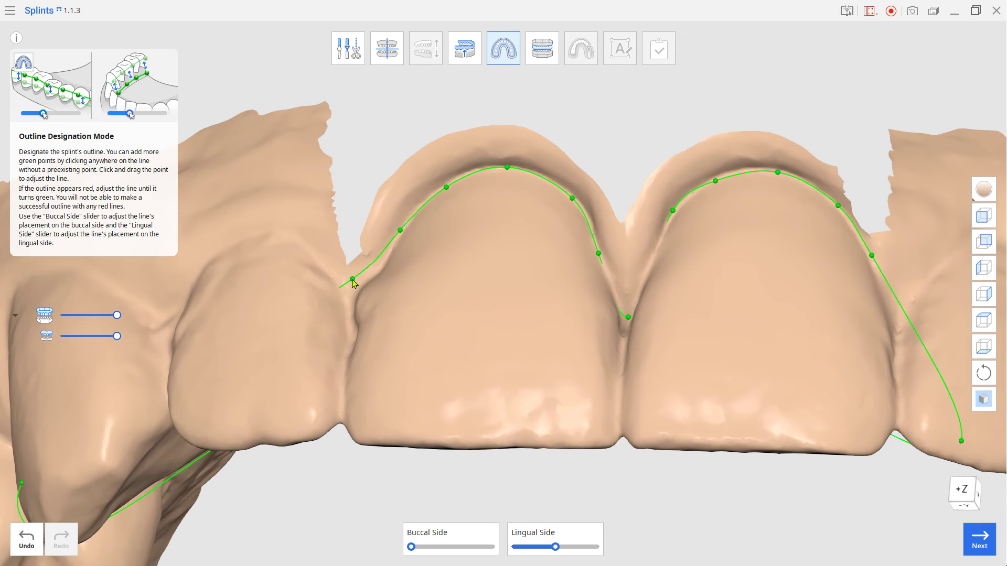
right_click_drag(352, 280, 368, 361)
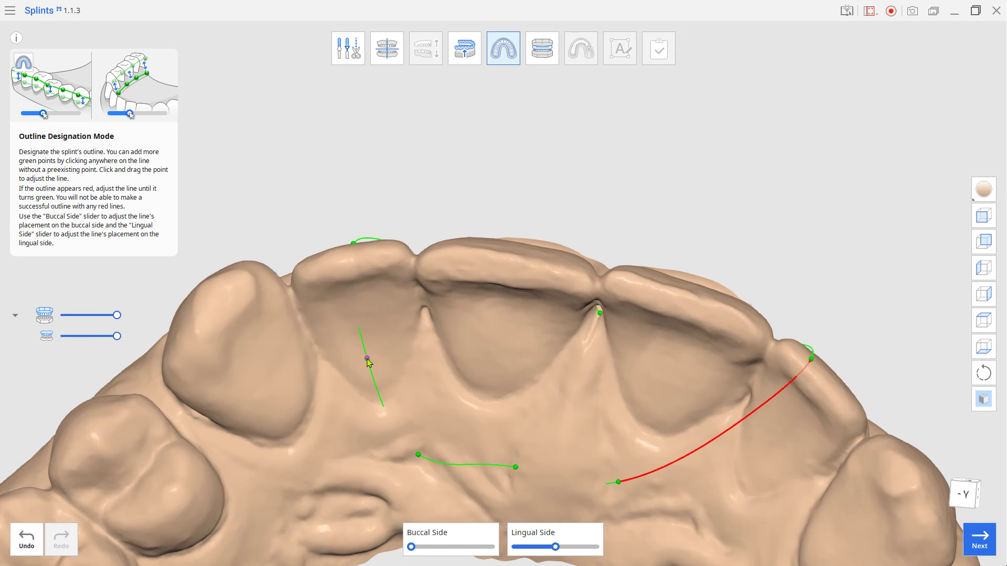
scroll(344, 292, "down", 3)
mouse_move(344, 292)
right_mouse_down()
mouse_move(549, 387)
mouse_move(539, 130)
mouse_move(548, 384)
right_mouse_up()
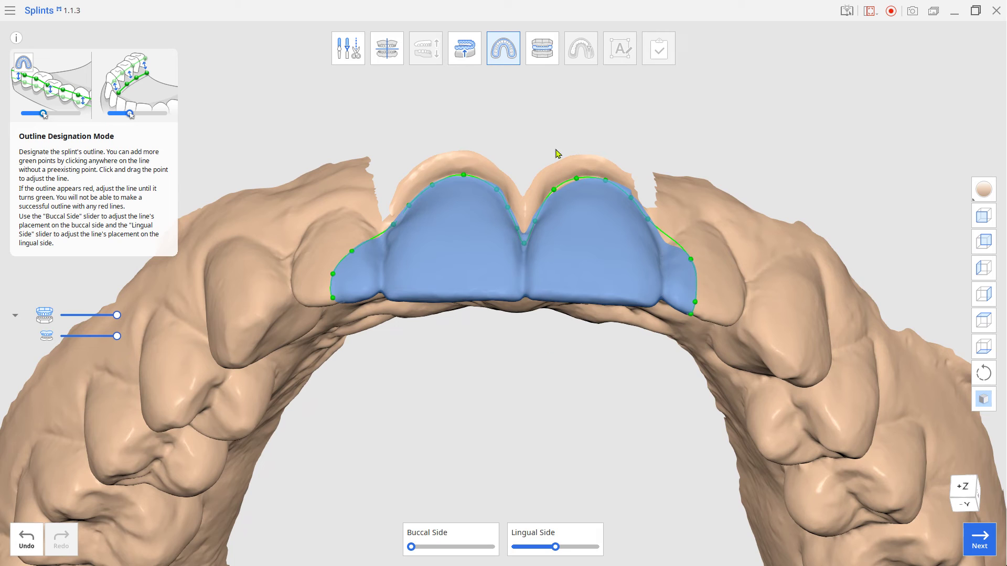
left_click(547, 63)
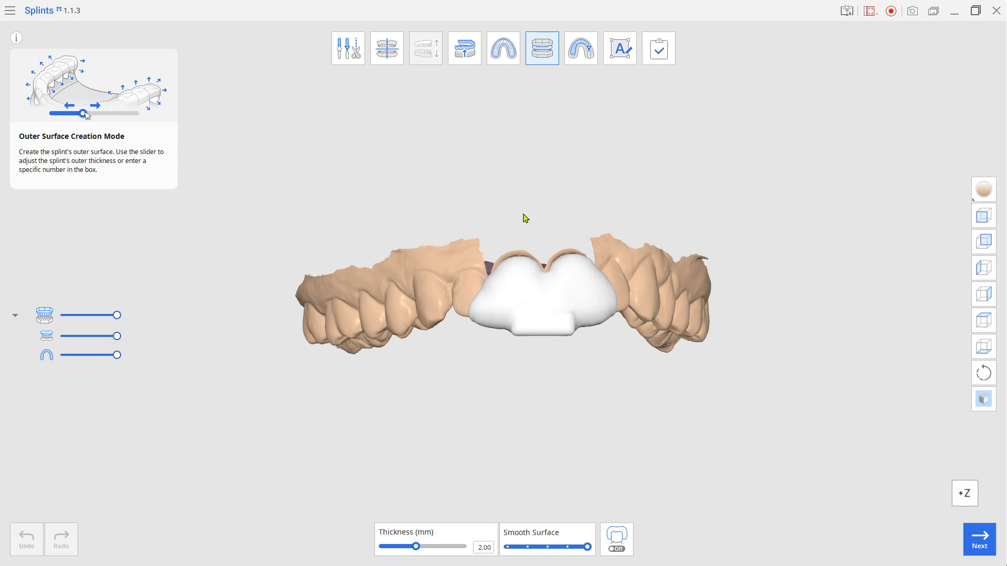
- Turn on Dual Layer Splint and lower the outer layer's opacity
right_click_drag(526, 219, 550, 425)
mouse_move(598, 398)
right_mouse_down()
mouse_move(433, 386)
mouse_move(531, 376)
right_mouse_up()
scroll(531, 376, "up", 4)
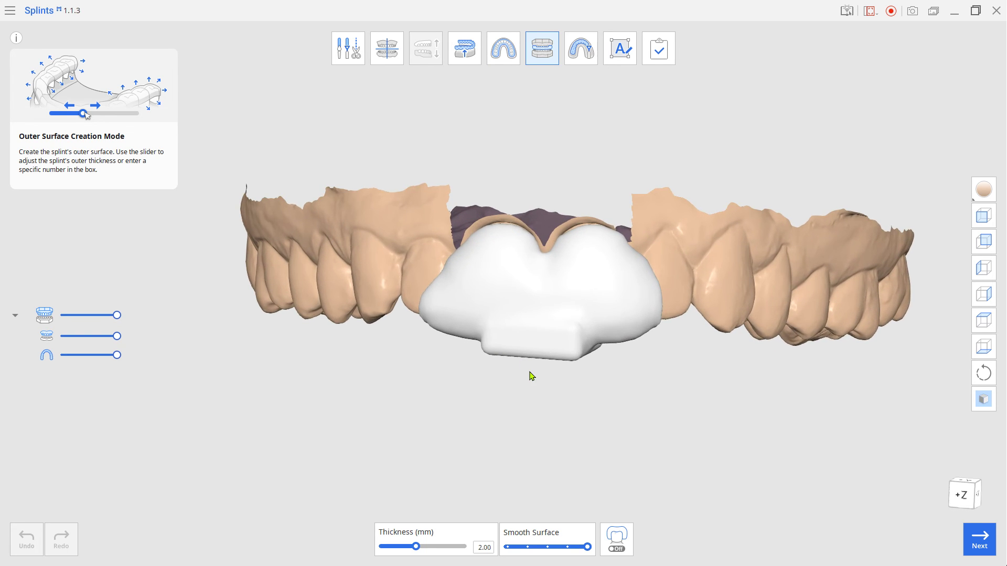
middle_click_drag(531, 376, 486, 397)
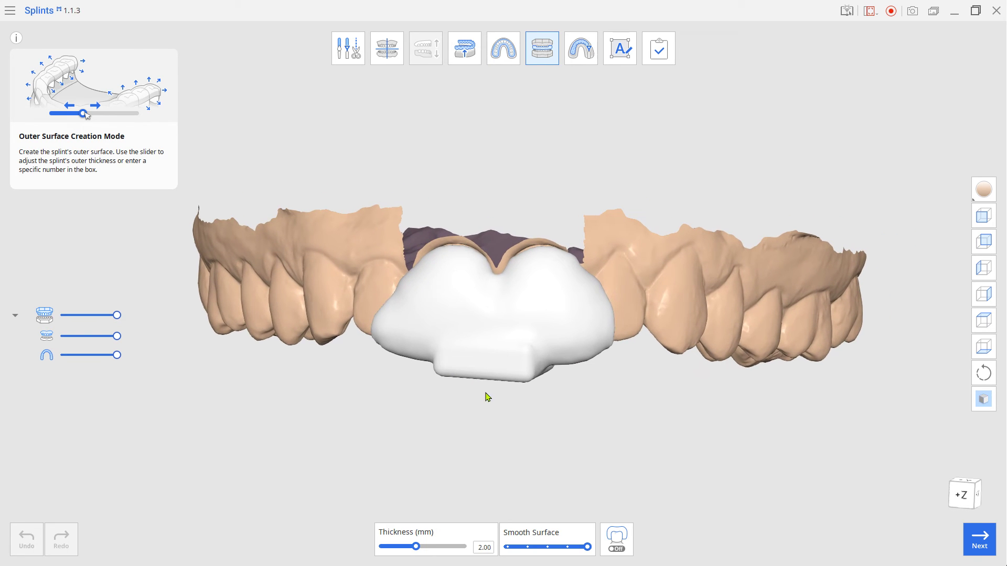
left_click(621, 544)
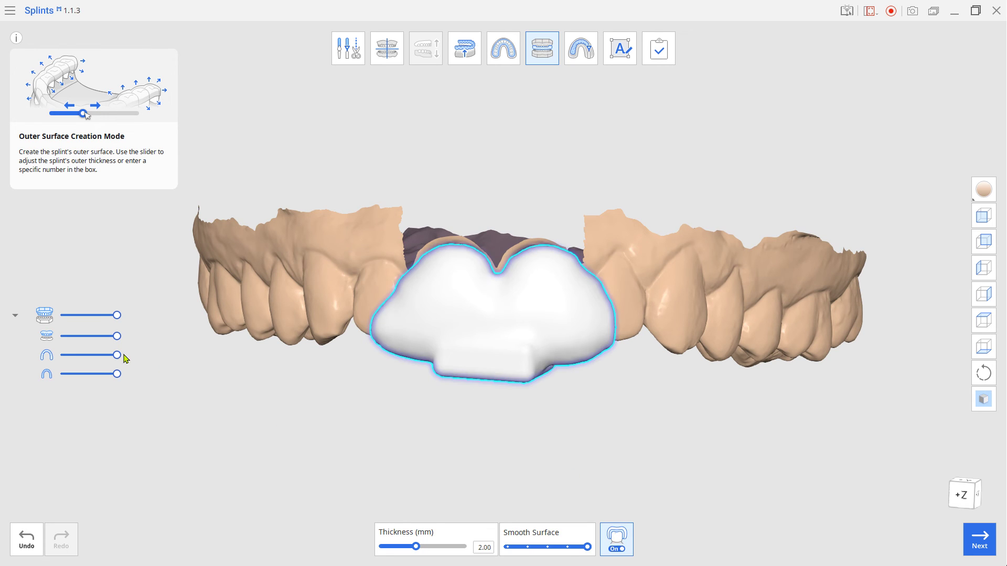
left_click_drag(117, 355, 65, 355)
scroll(522, 378, "up", 3)
scroll(452, 310, "up", 3)
- Complete the design and save it as 'Gum lengthening guide'
mouse_move(452, 310)
right_mouse_down()
mouse_move(526, 386)
mouse_move(523, 363)
right_mouse_up()
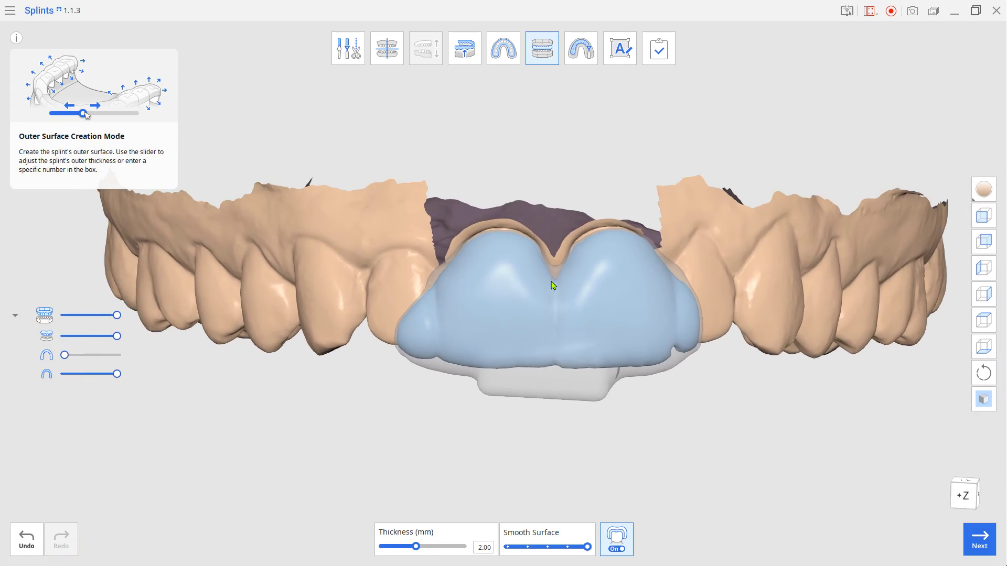
left_click(659, 50)
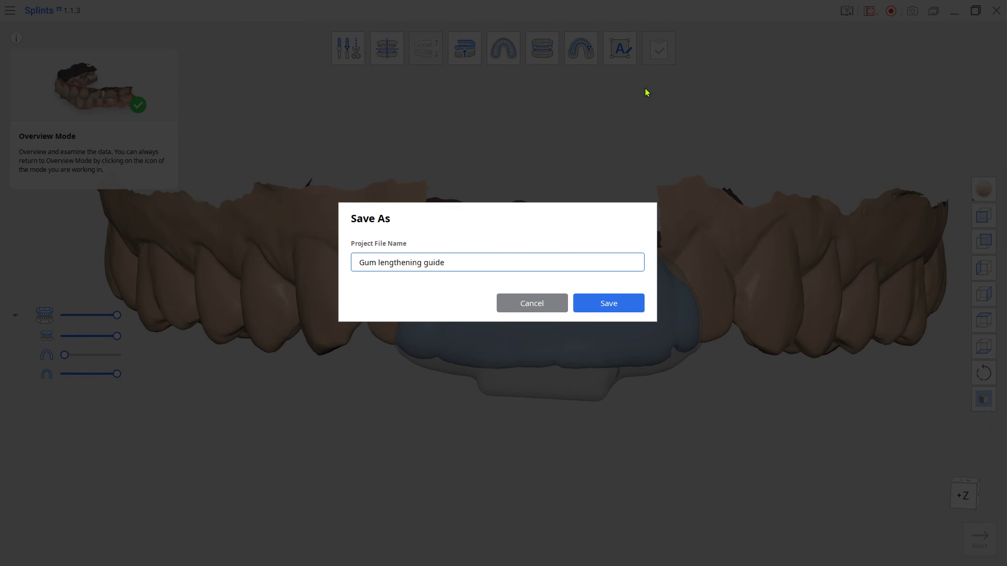
left_click(597, 301)
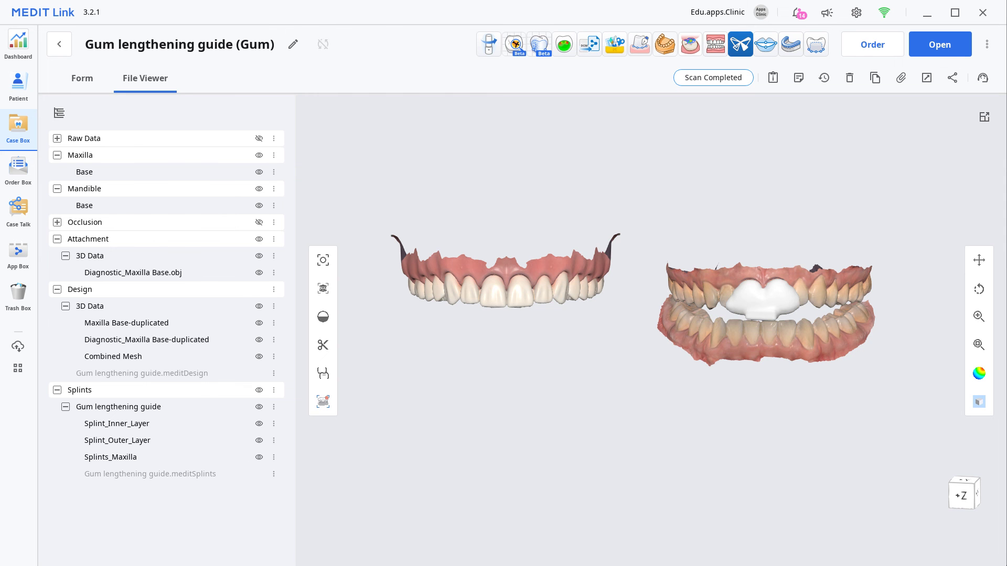
- Hide all case layers except Splint_Inner_Layer in the File Viewer
left_click(259, 190)
left_click(259, 256)
left_click(258, 306)
left_click(259, 390)
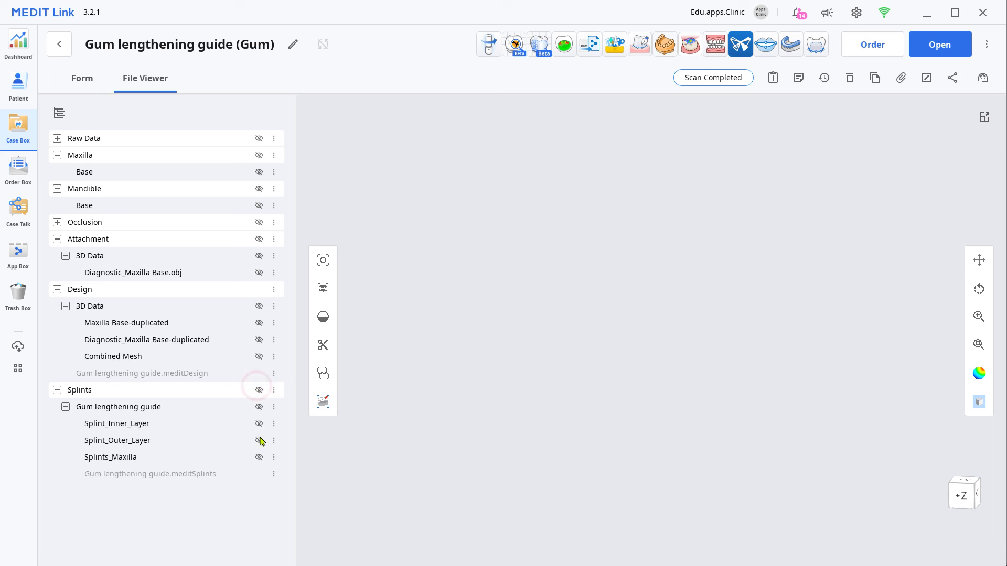
scroll(613, 347, "up", 3)
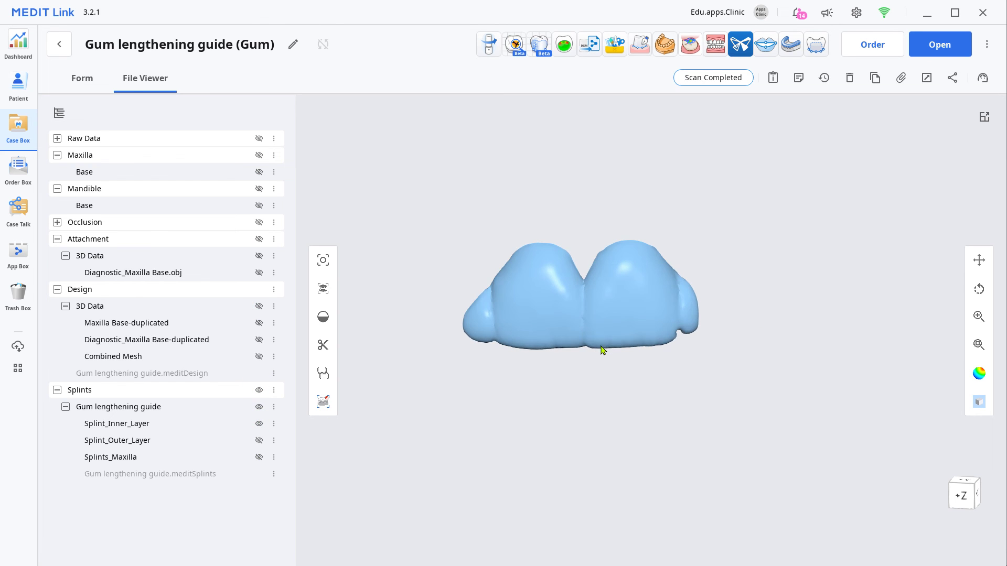